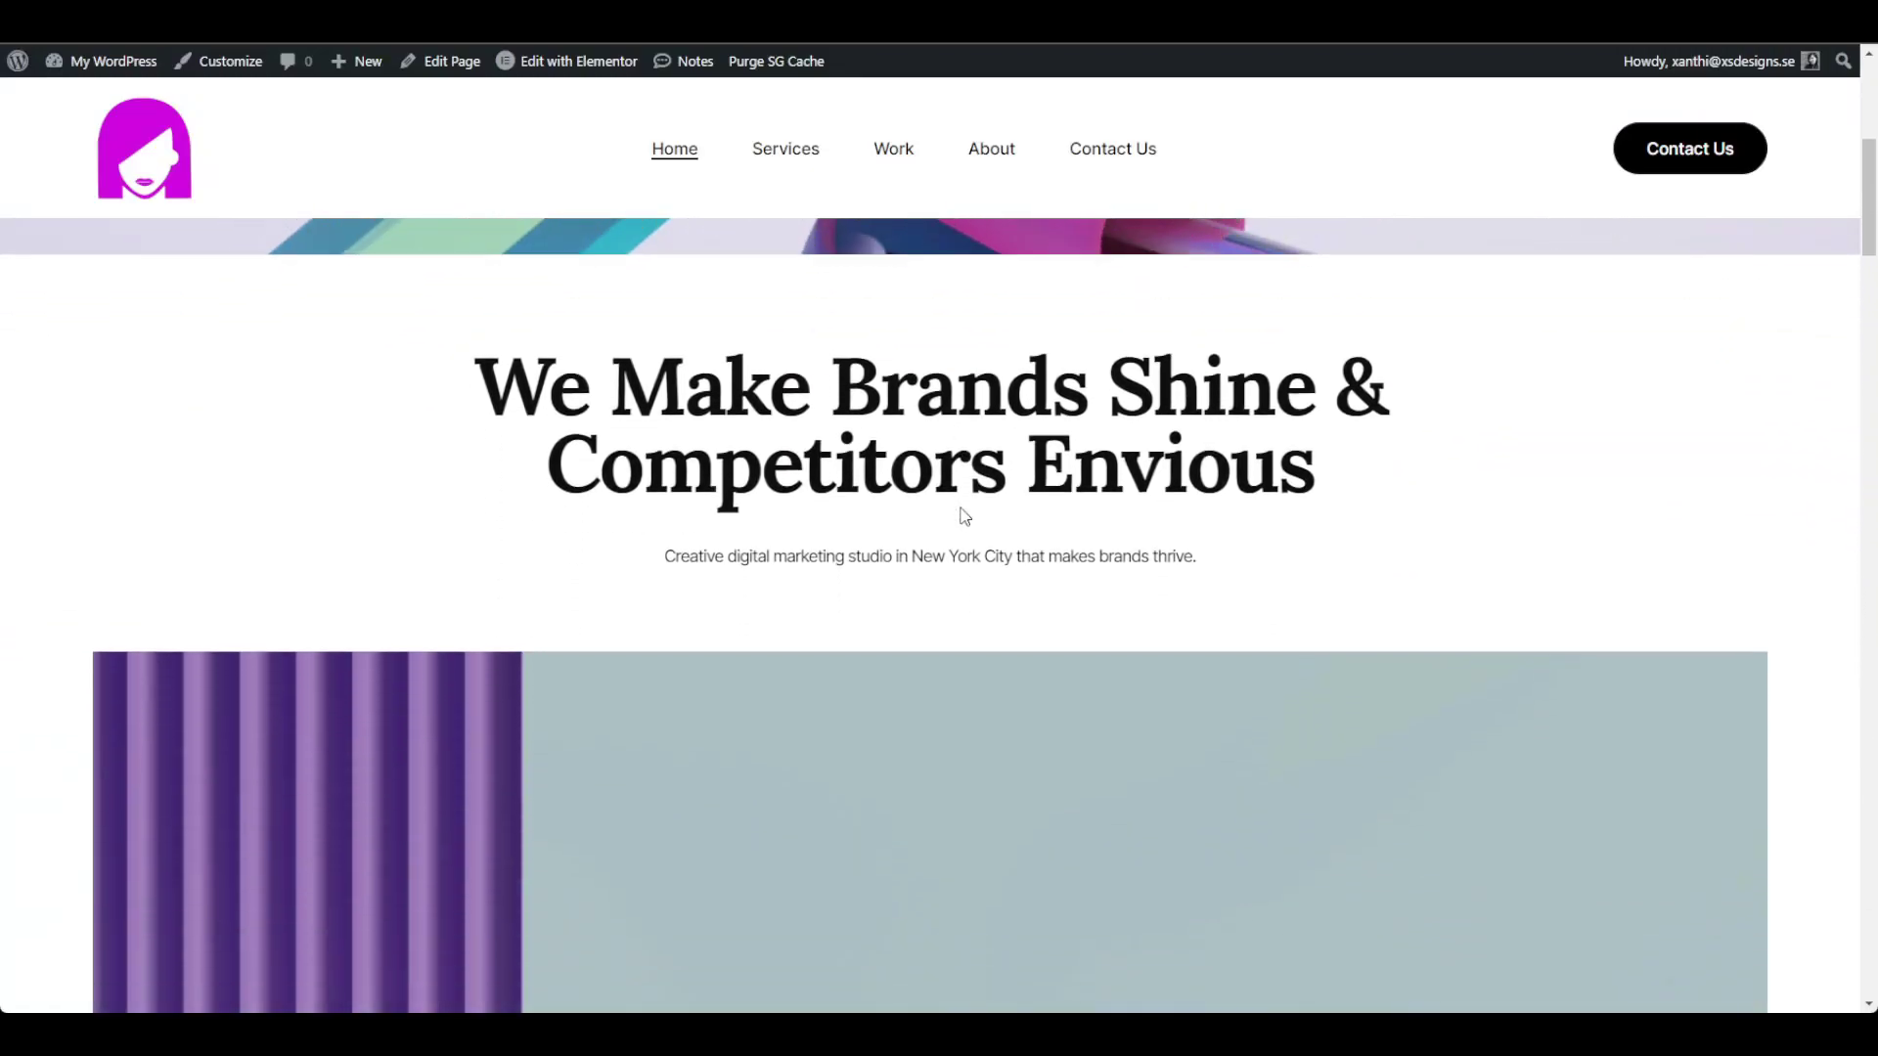
# Step: Insert a new single-column vertical Flexbox container above the heading at the top of the page
pyautogui.scroll(5, 963, 516)
pyautogui.scroll(-3, 963, 515)
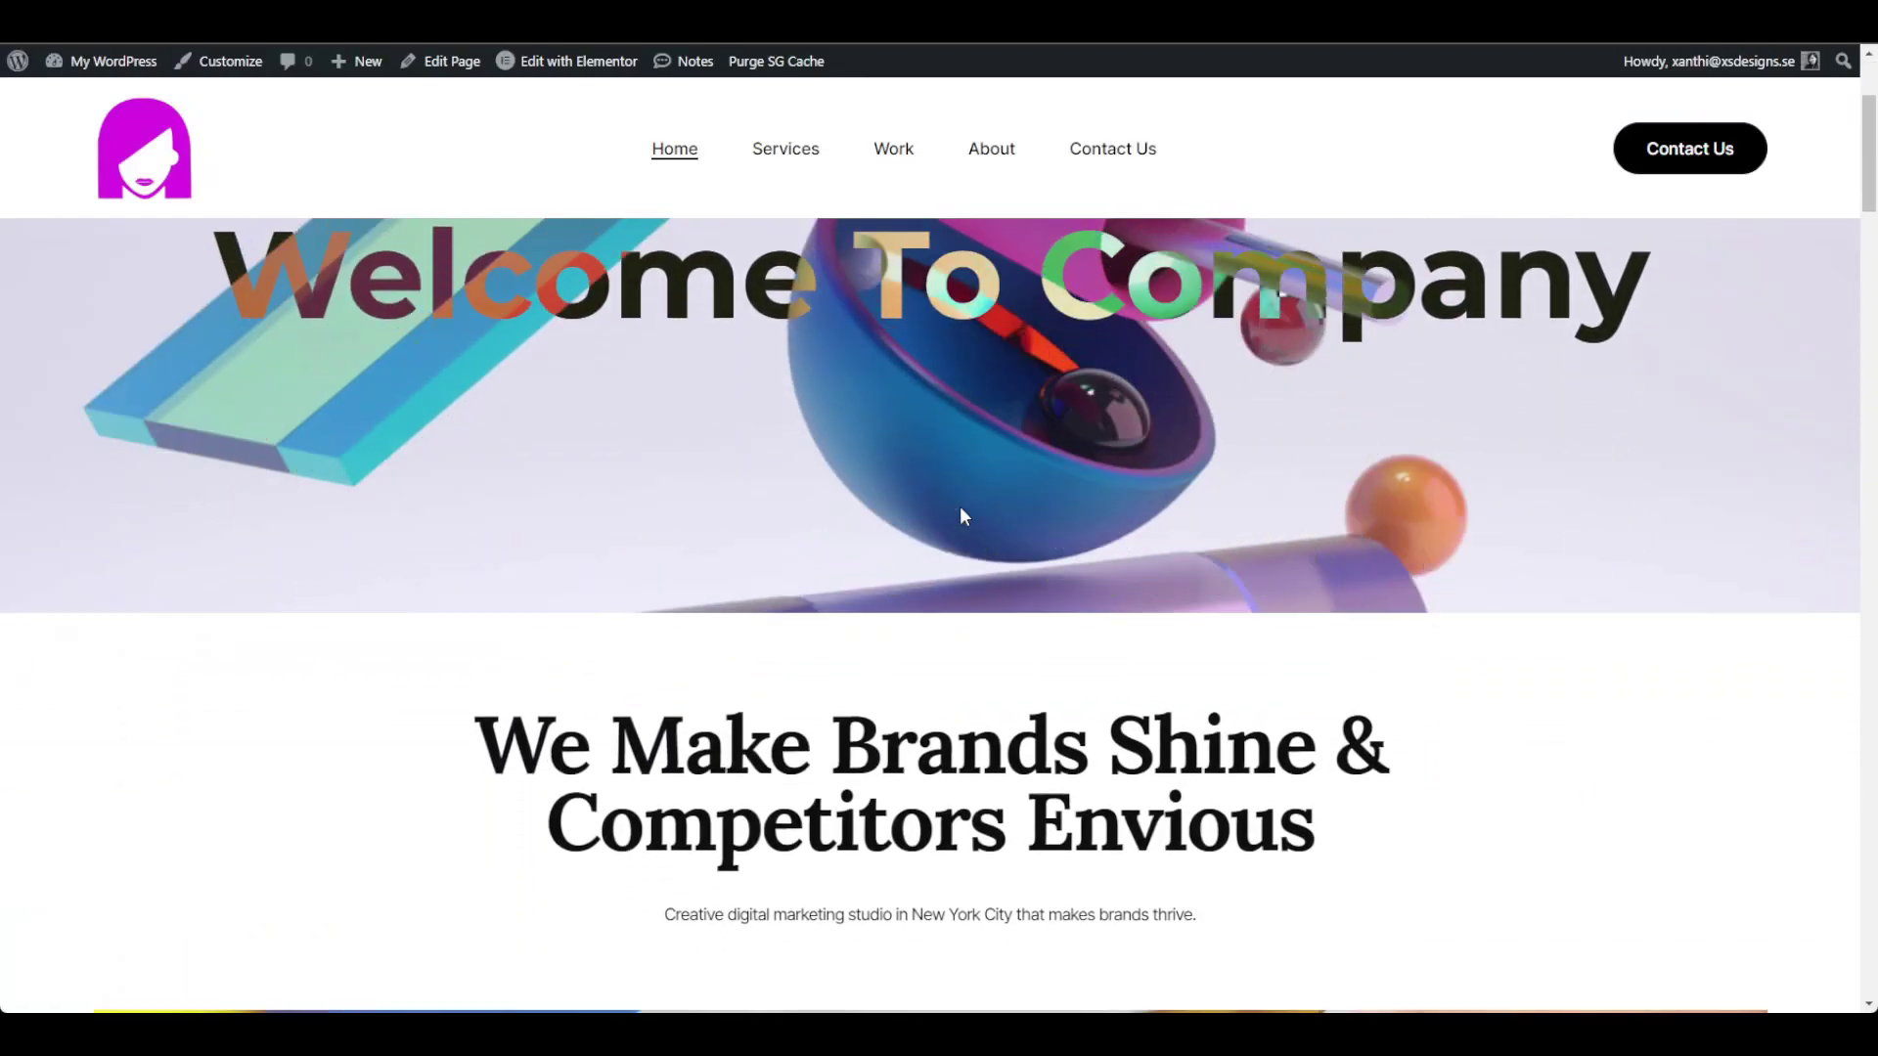
pyautogui.scroll(3, 960, 514)
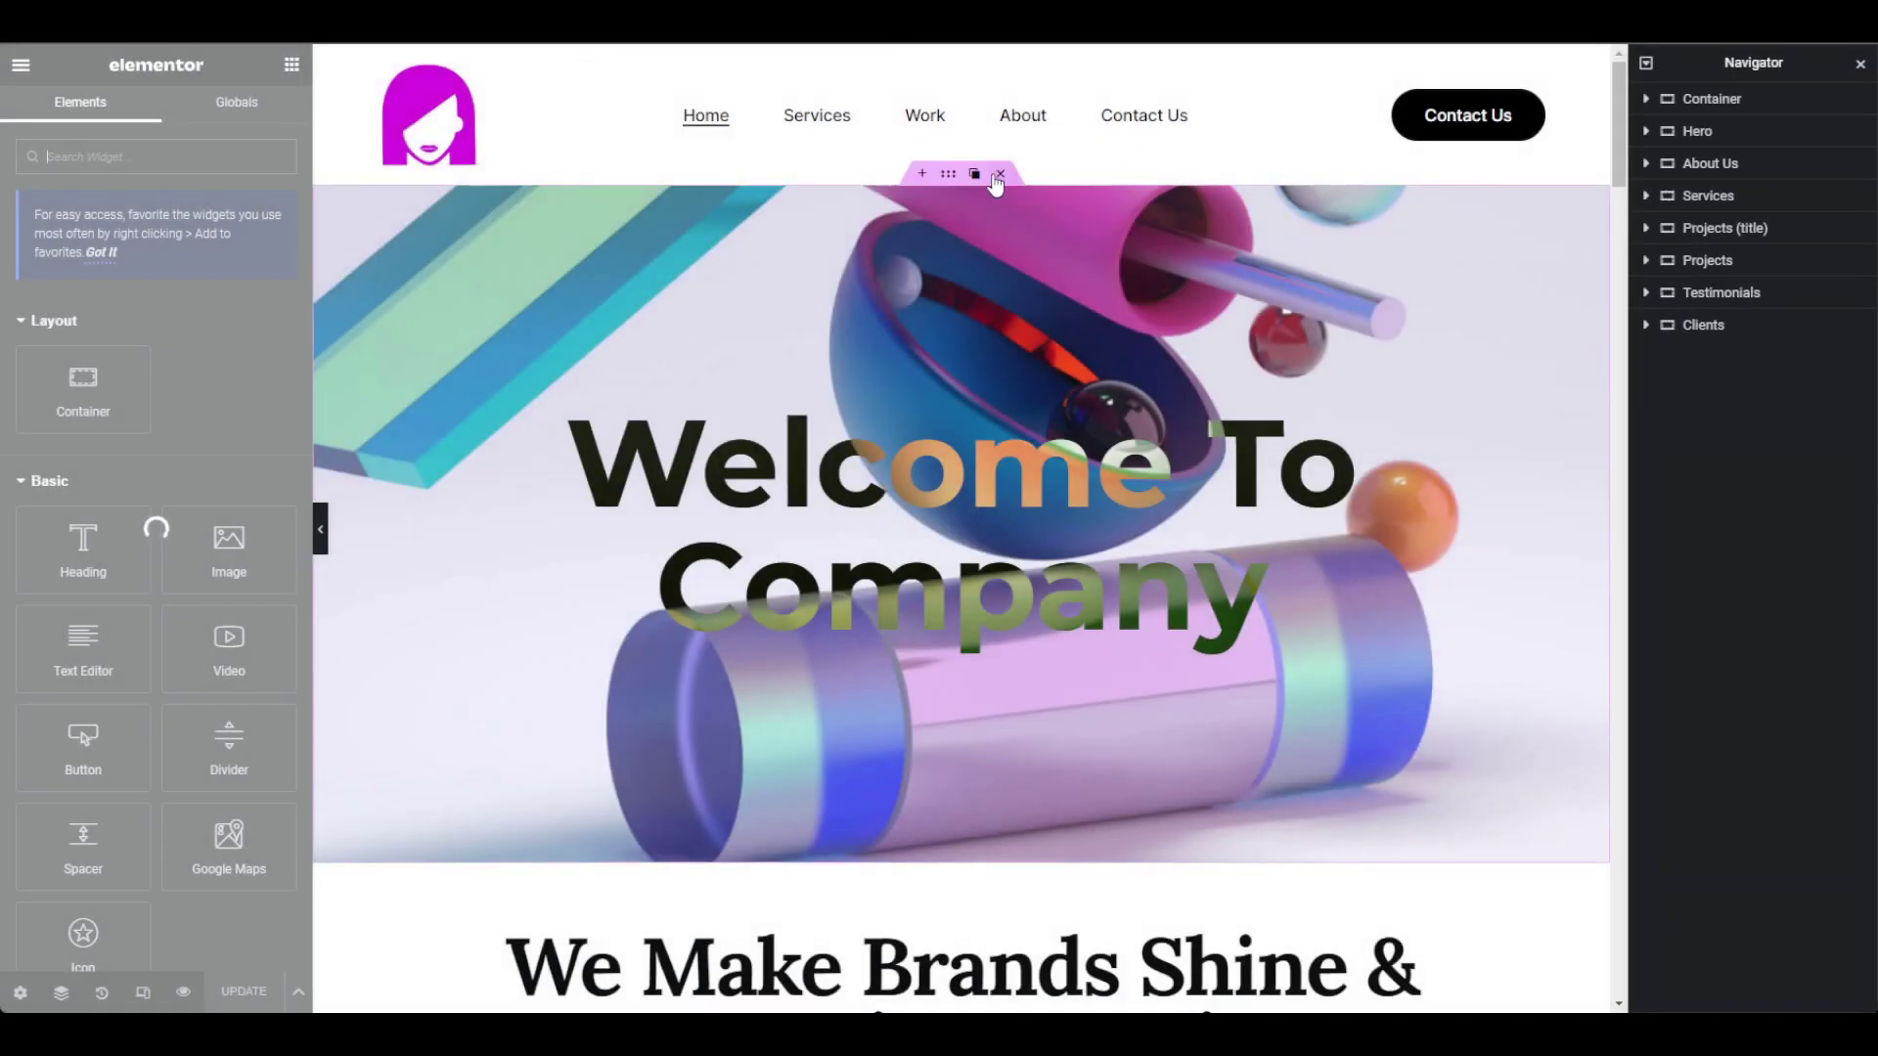
pyautogui.scroll(-6, 993, 191)
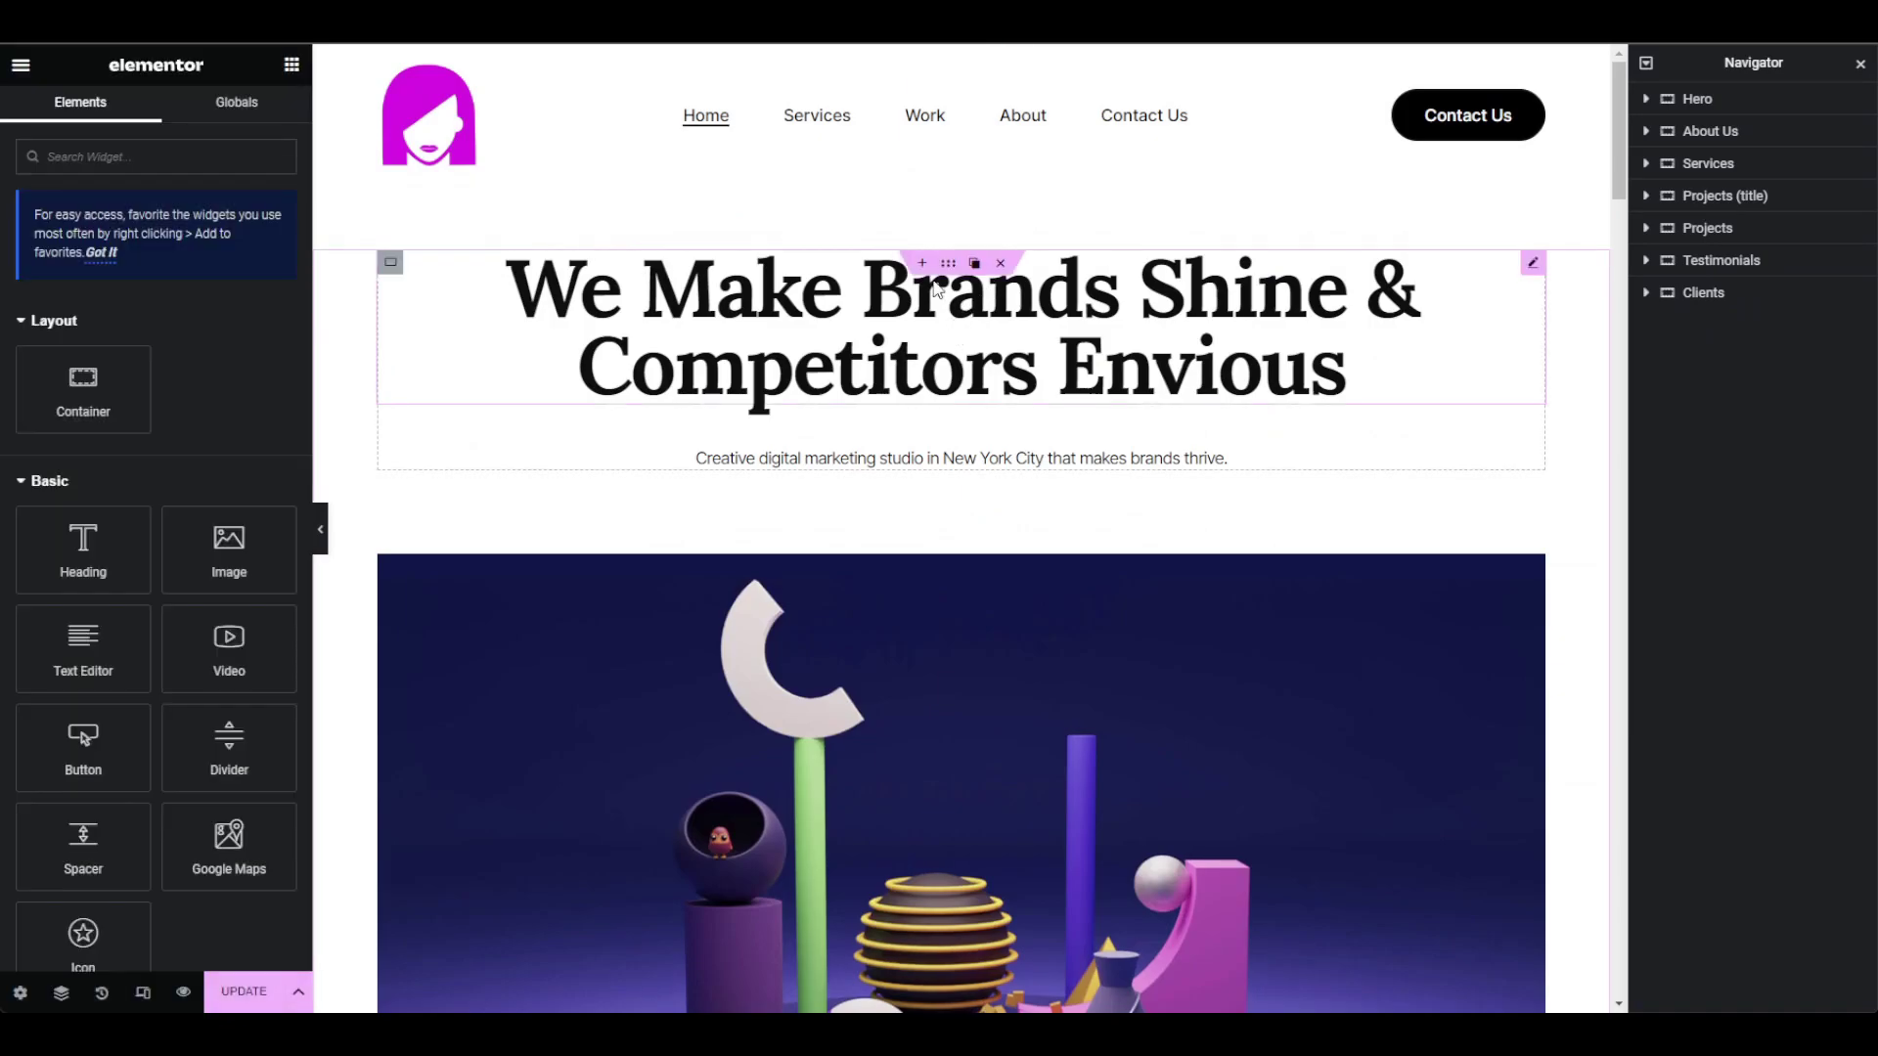
pyautogui.click(930, 280)
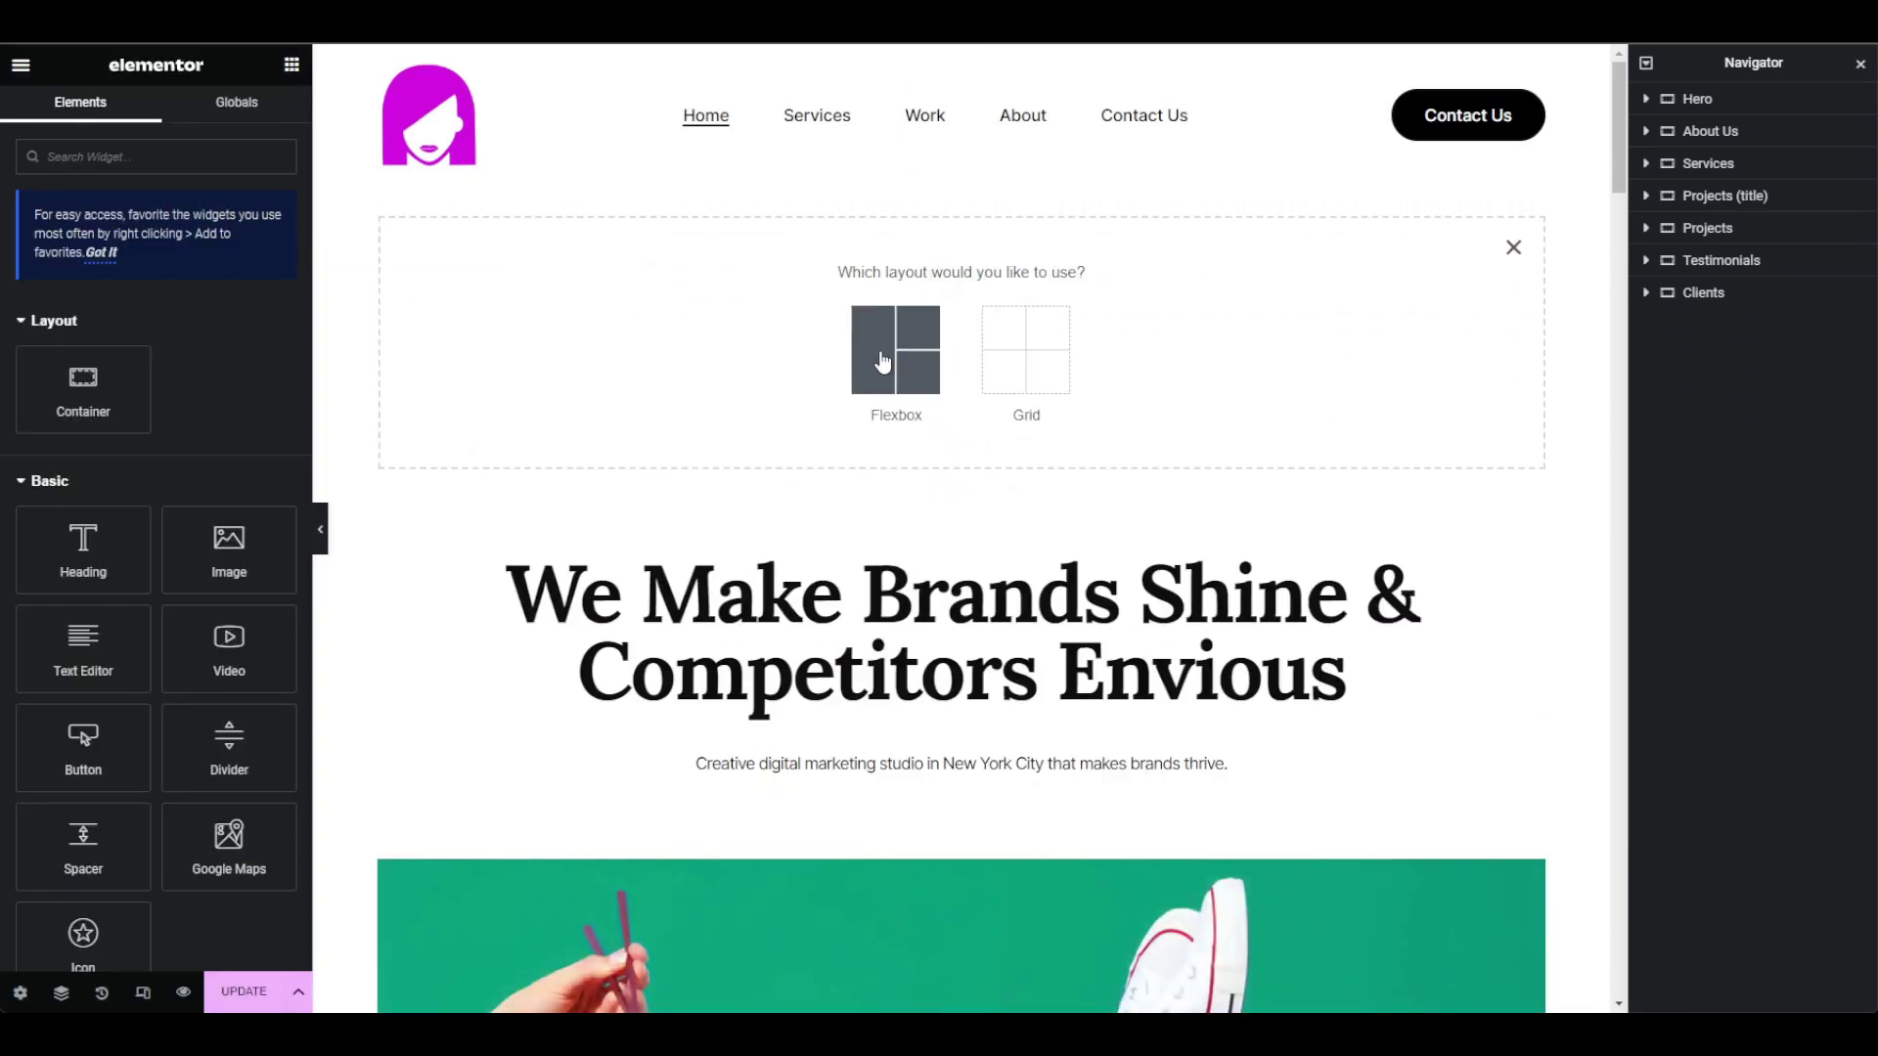
pyautogui.click(882, 361)
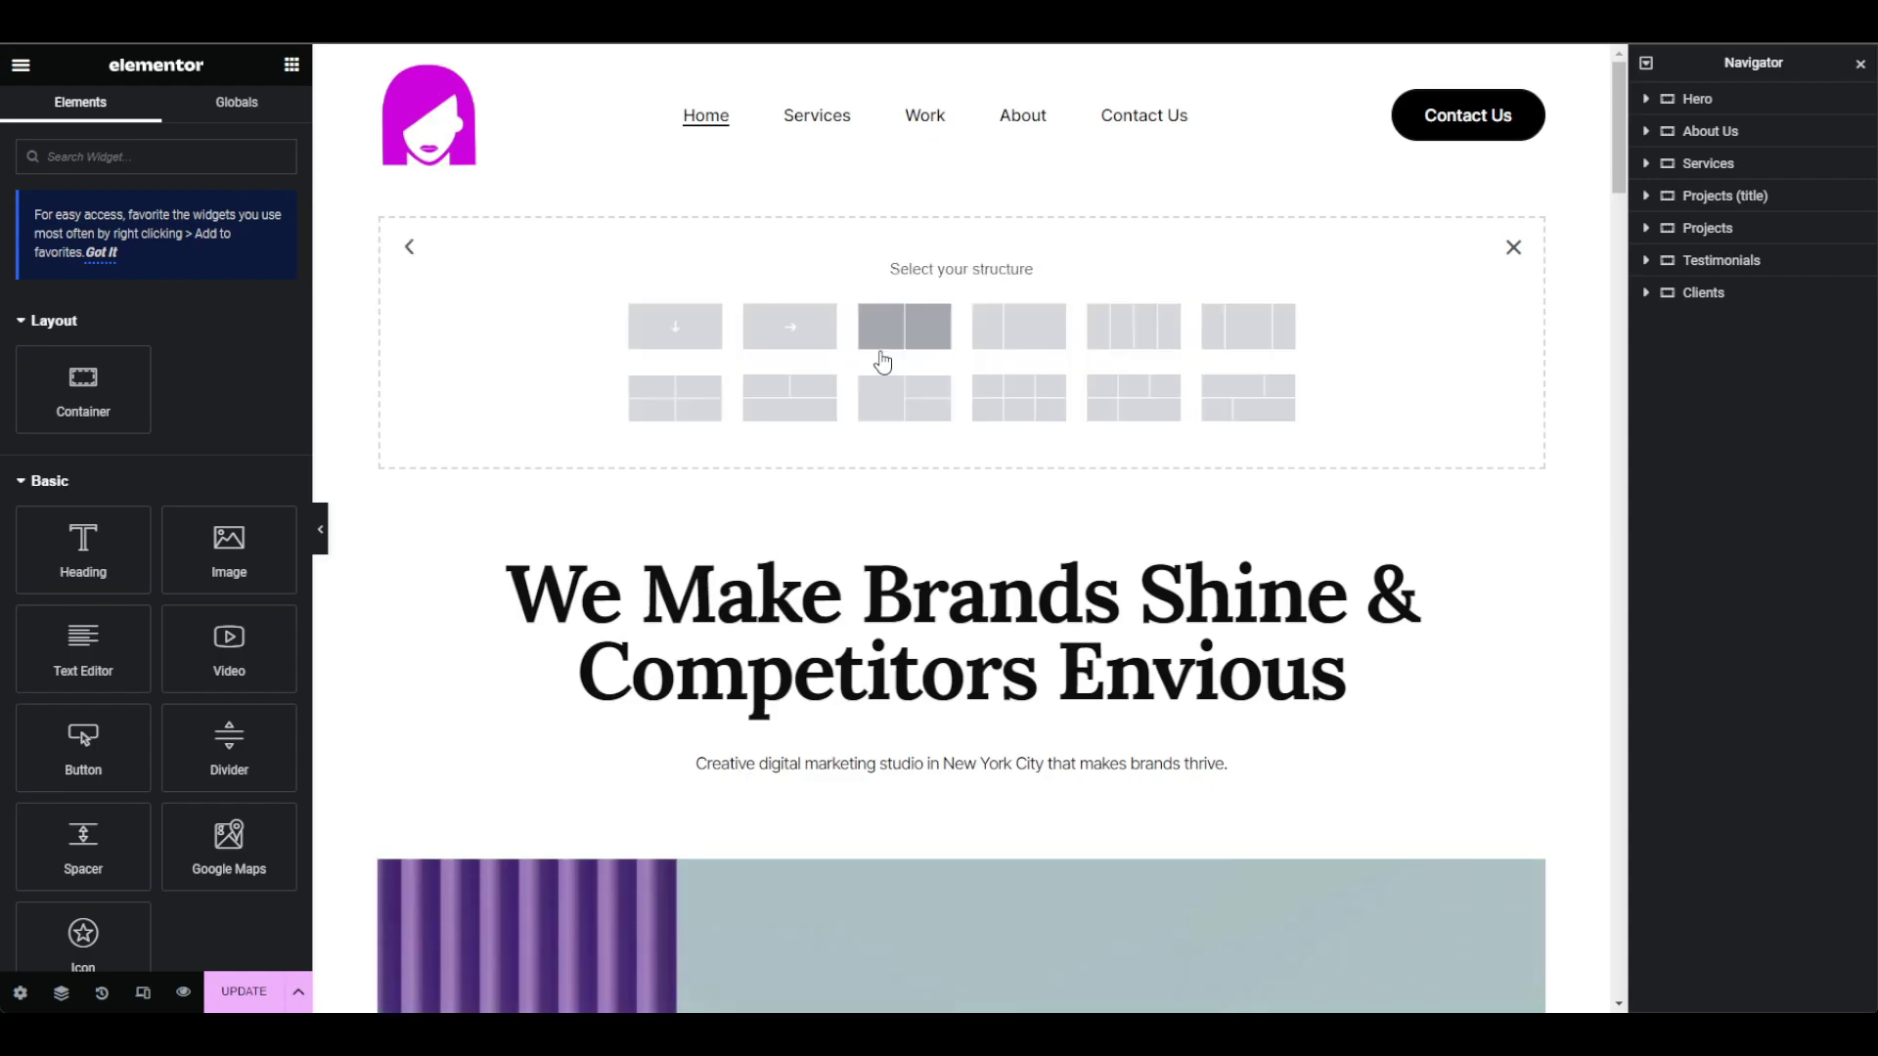
pyautogui.click(673, 336)
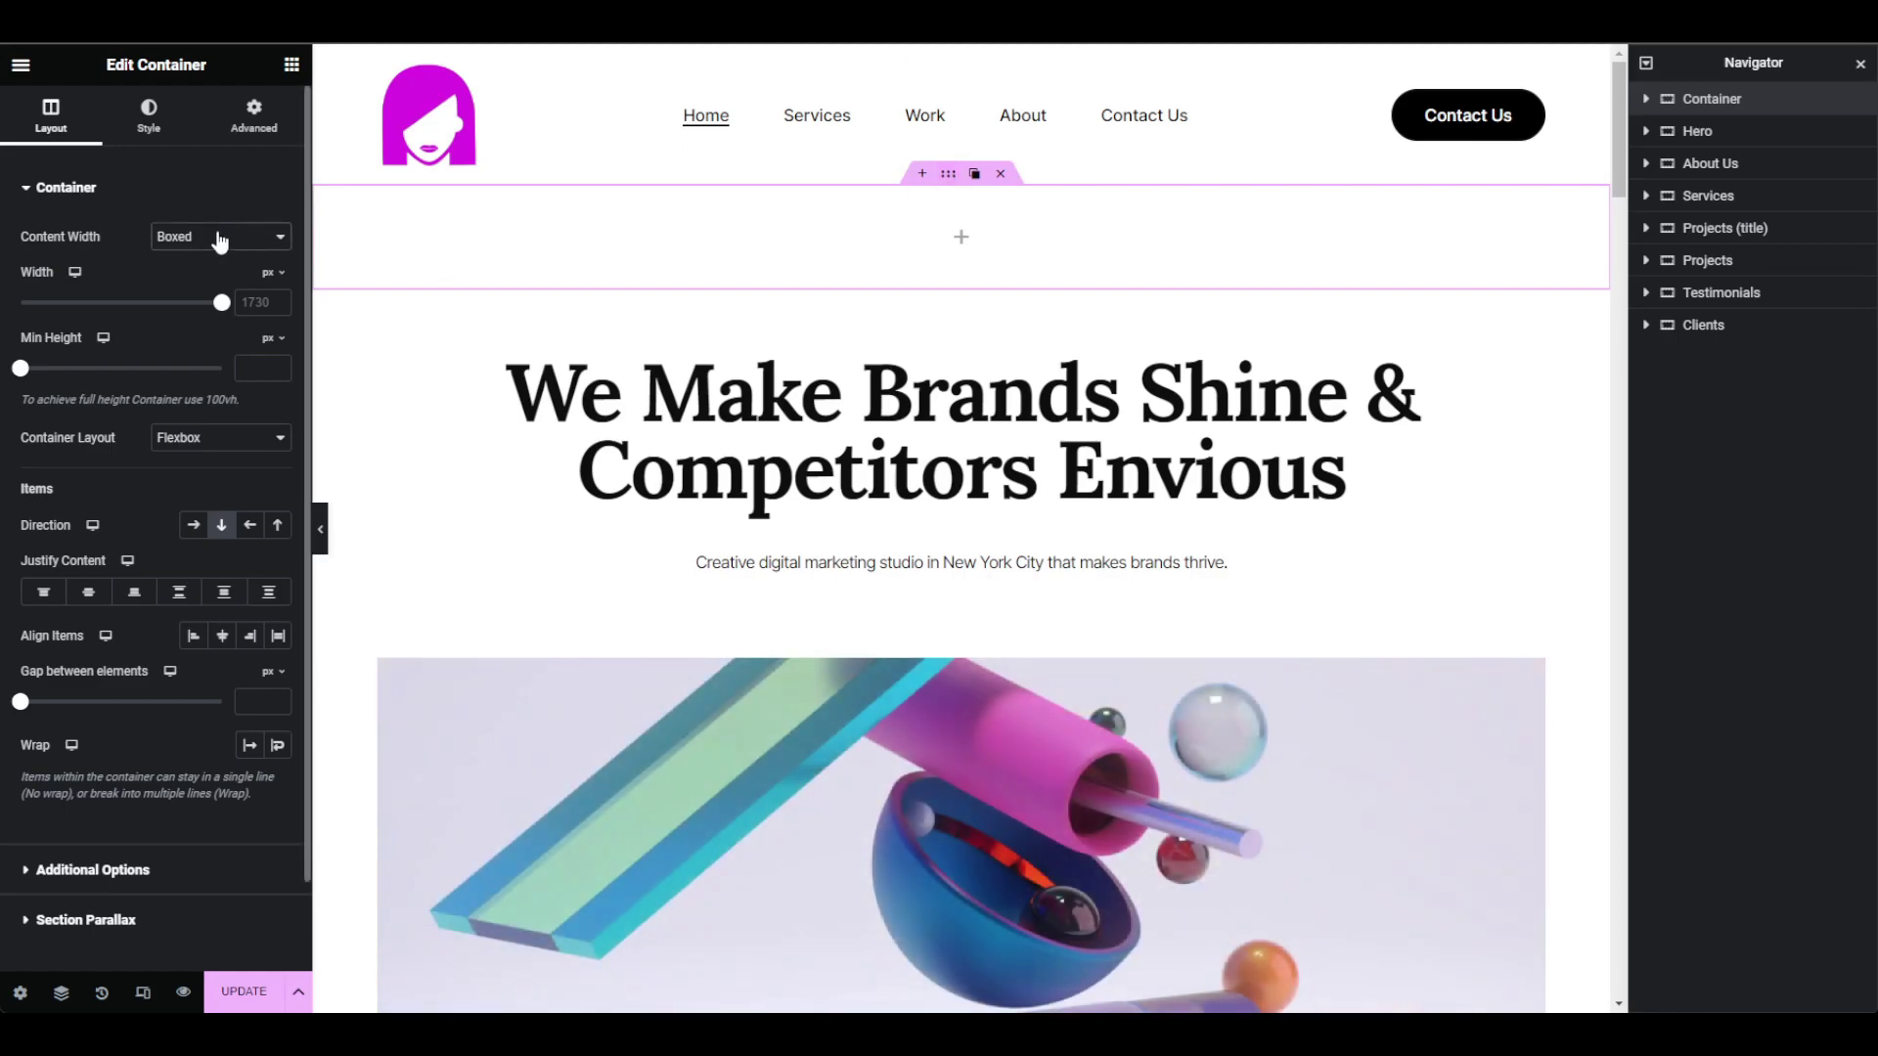
# Step: Set Content Width to Full Width and Min Height to 70 vh, after trying 100 and 90
pyautogui.click(184, 276)
pyautogui.click(267, 338)
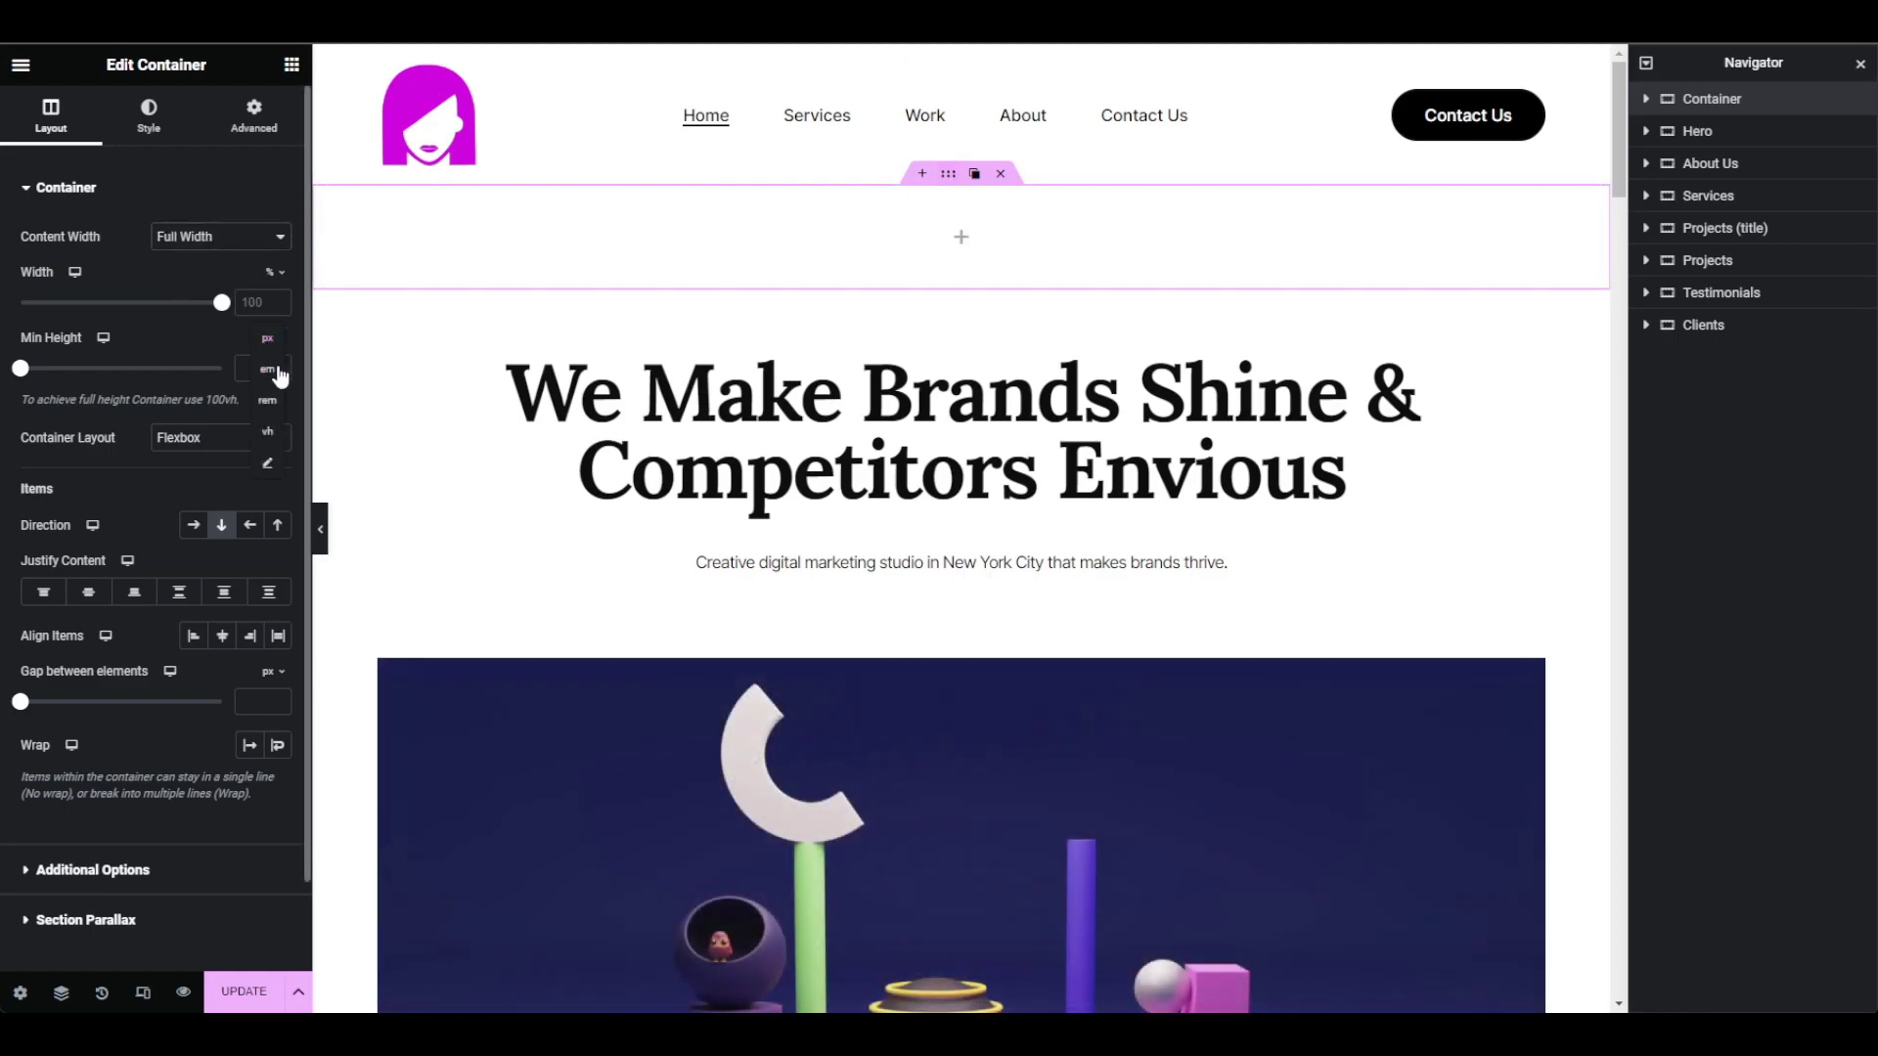
pyautogui.click(271, 437)
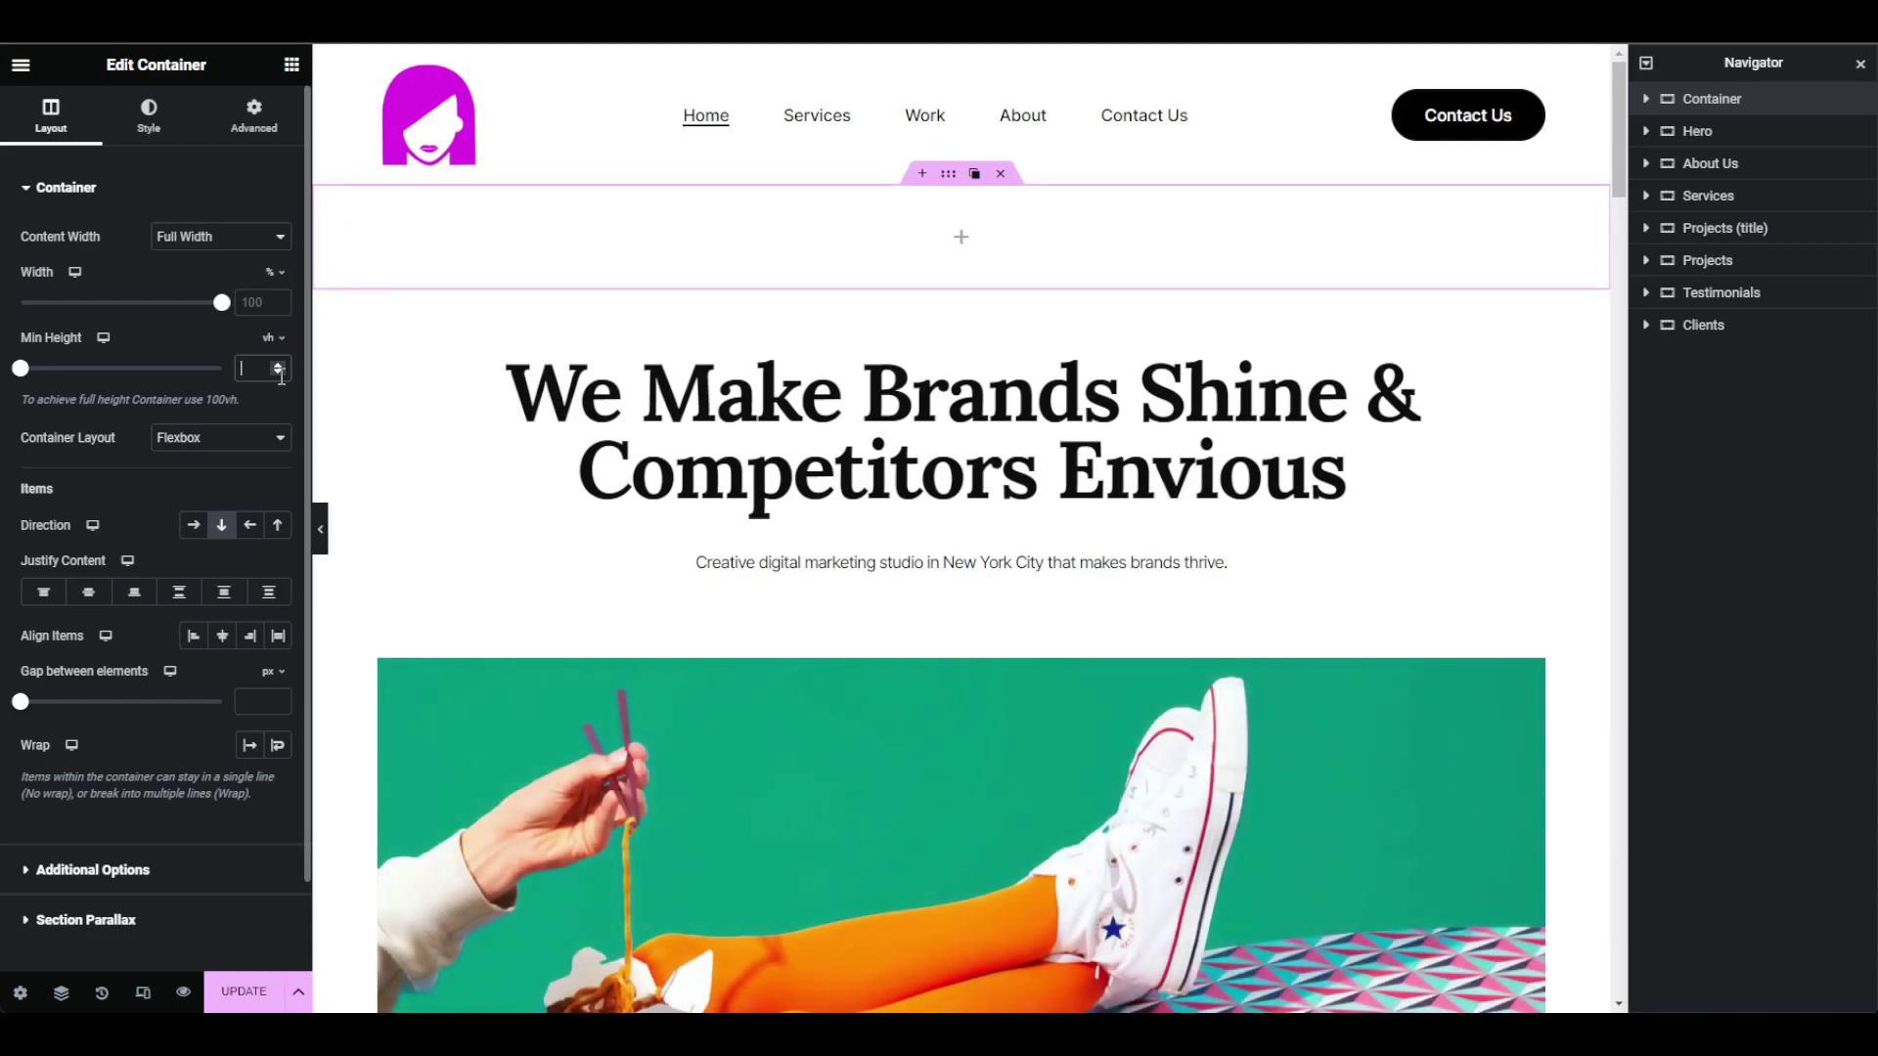
pyautogui.write('70')
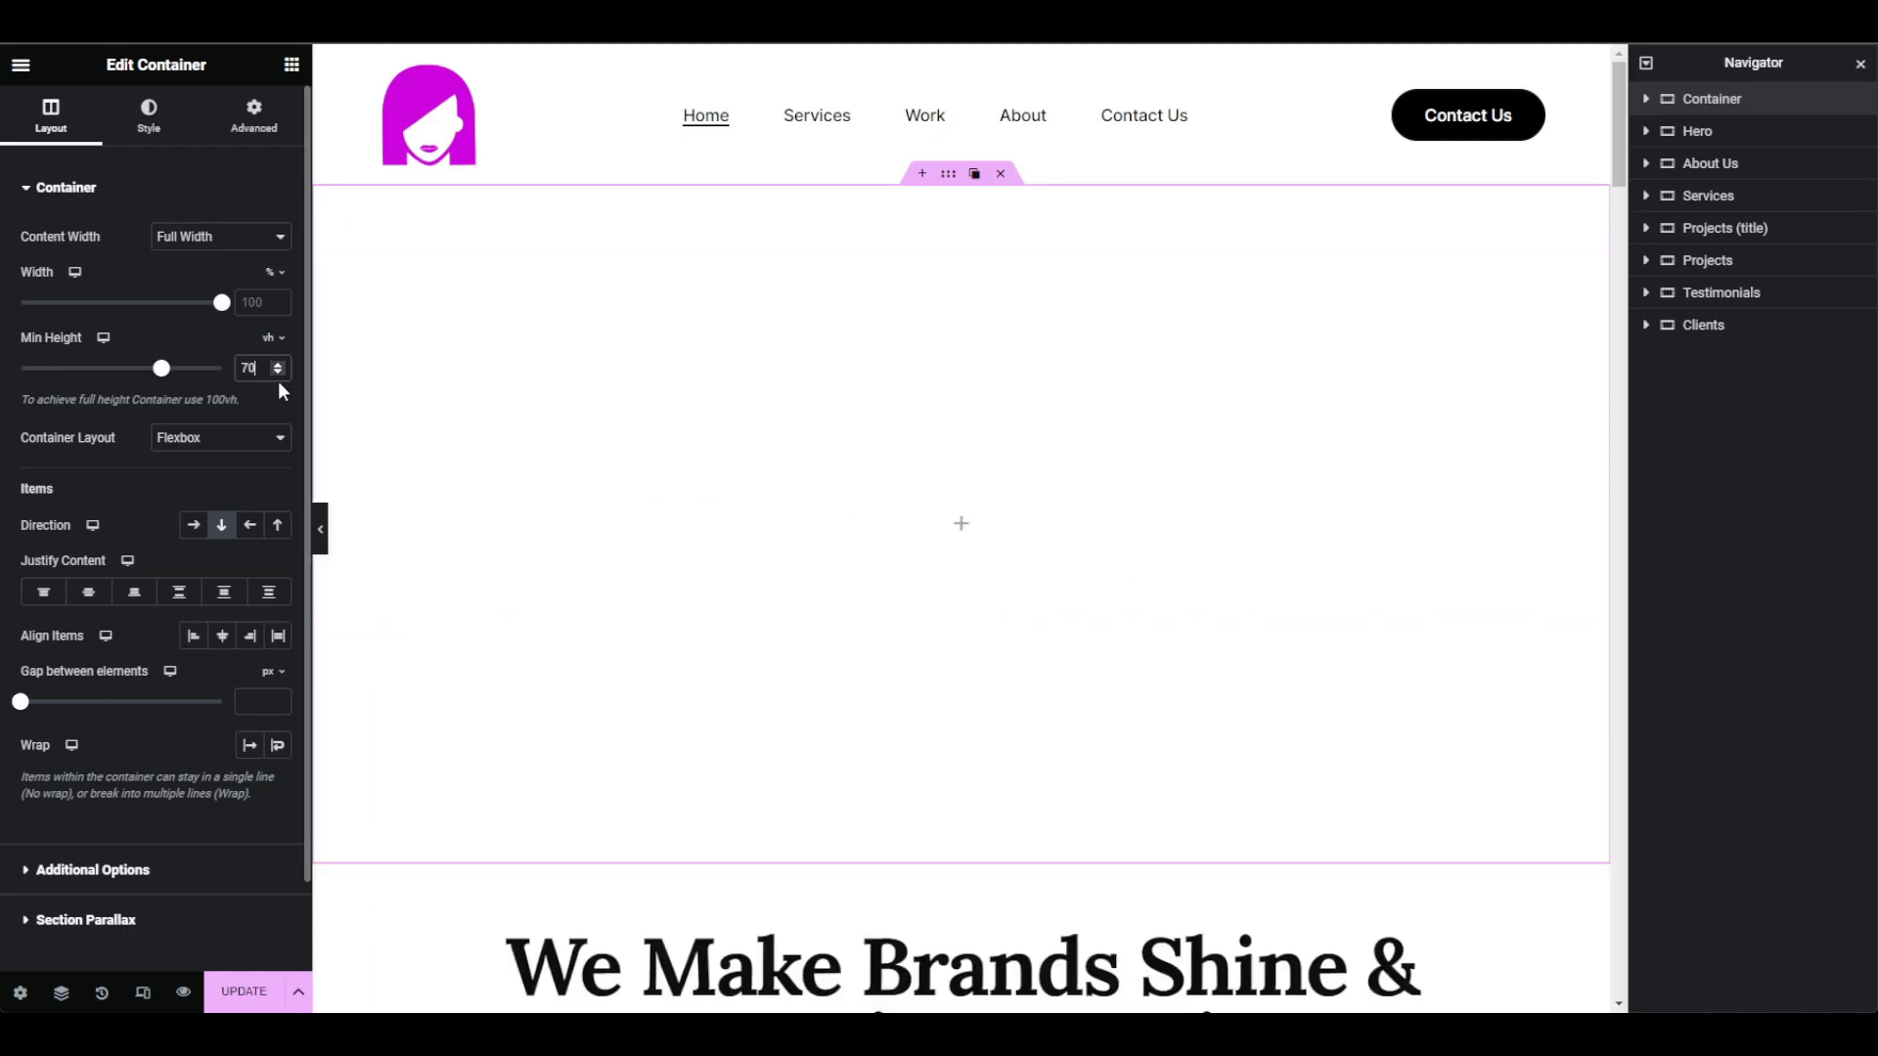
pyautogui.doubleClick(247, 367)
pyautogui.write('100')
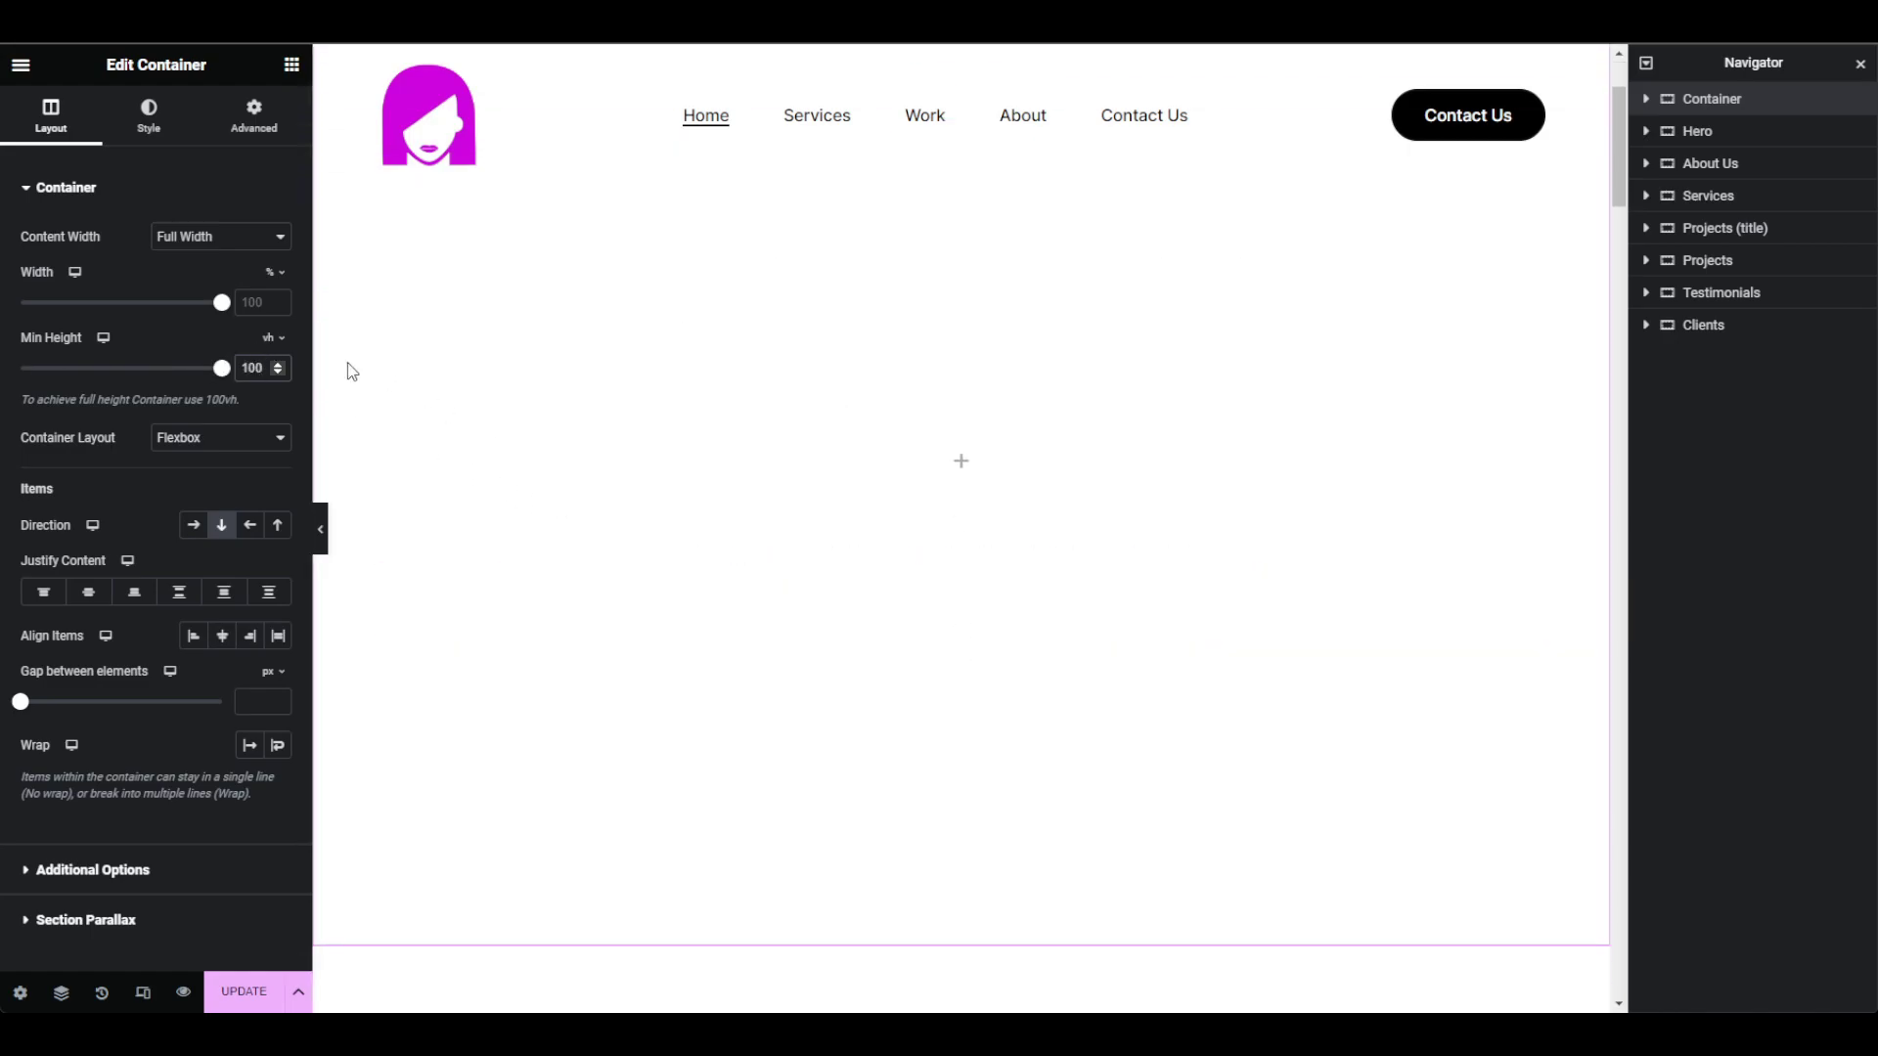
pyautogui.doubleClick(254, 365)
pyautogui.write('90')
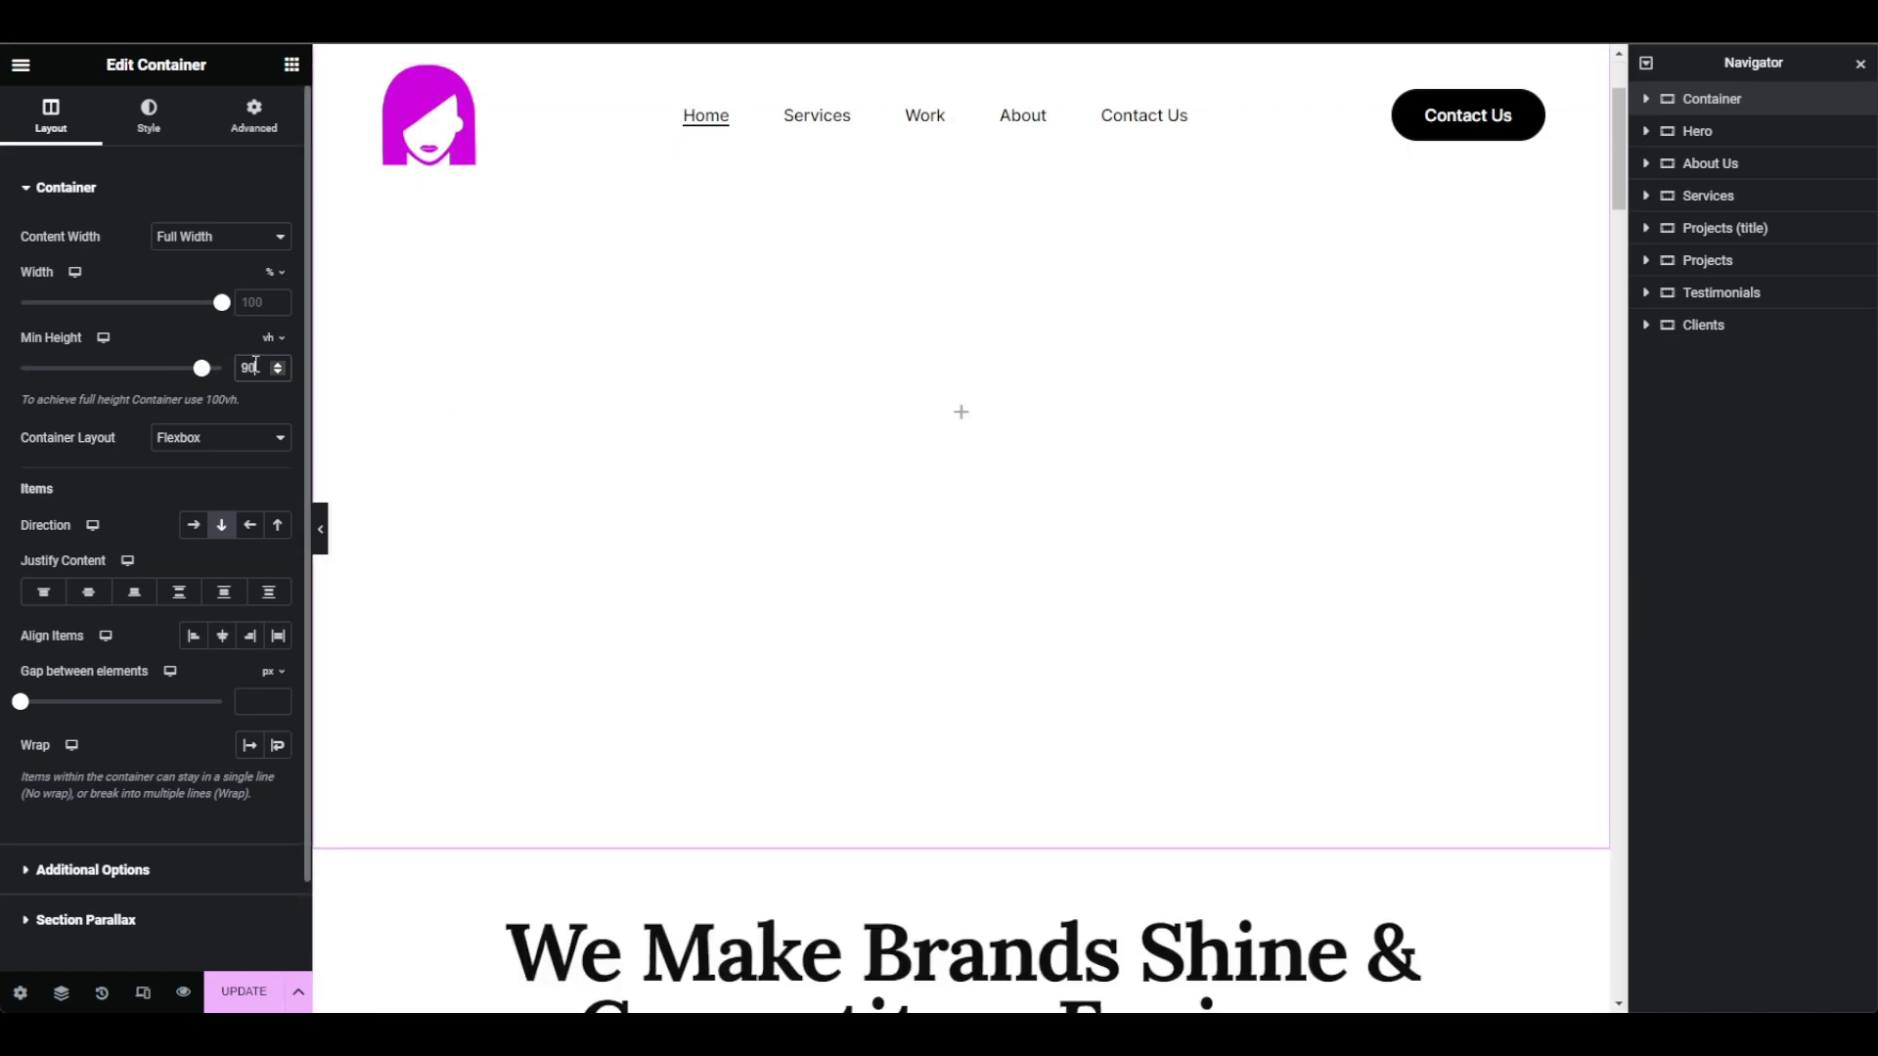
pyautogui.doubleClick(255, 365)
pyautogui.write('70')
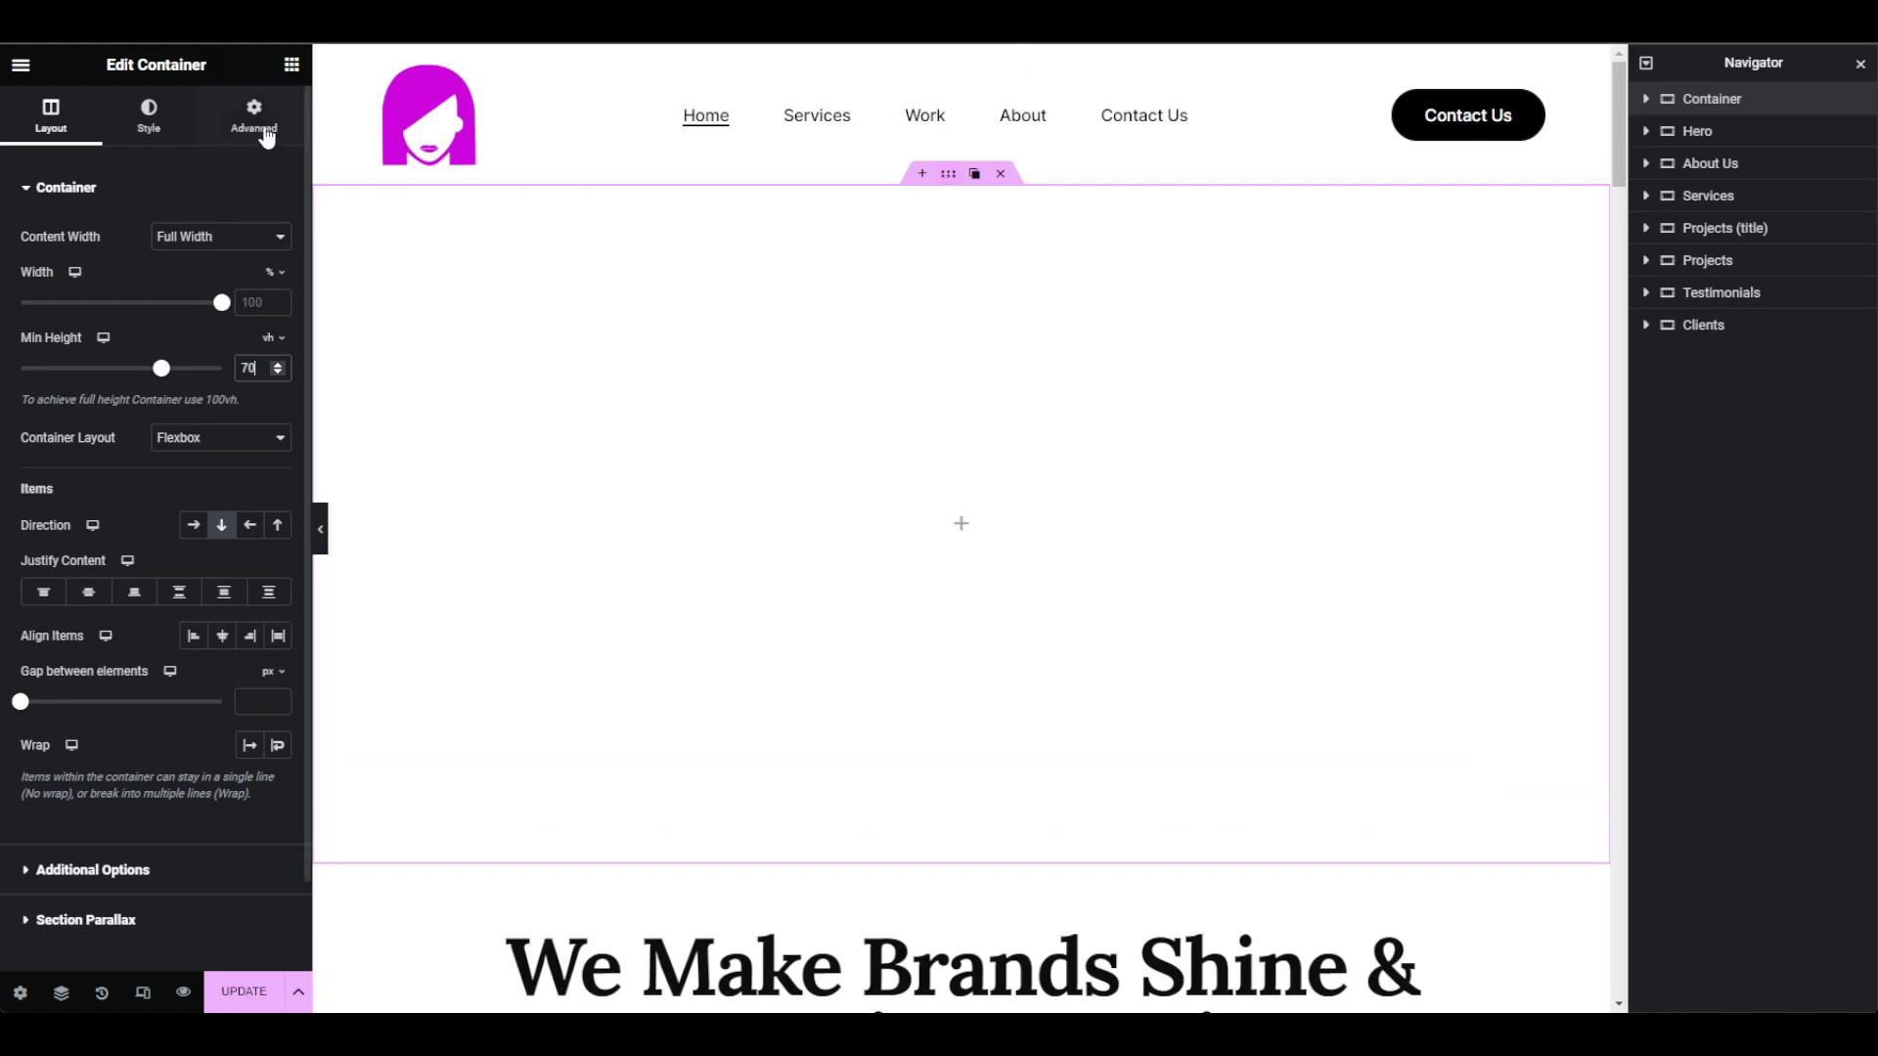
# Step: Give the container a classic background using hero_image1.jpg from the media library
pyautogui.click(152, 120)
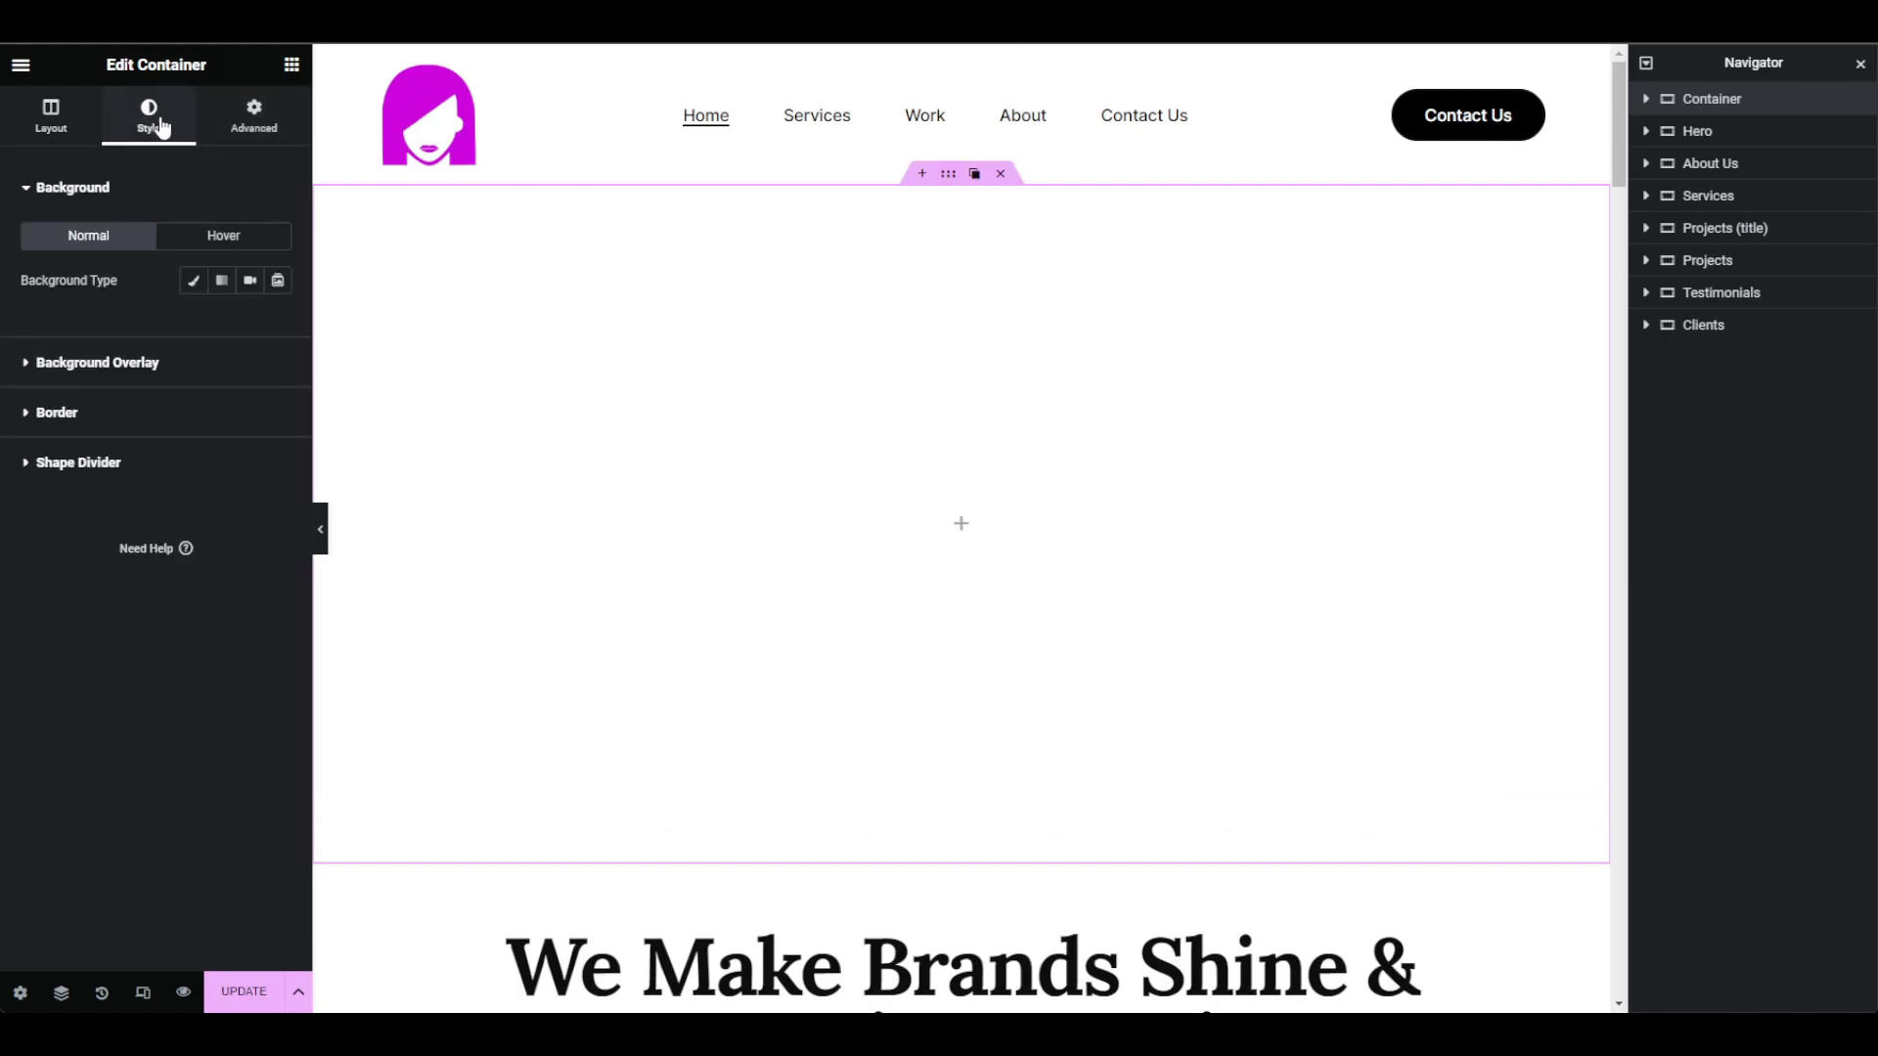
pyautogui.click(193, 282)
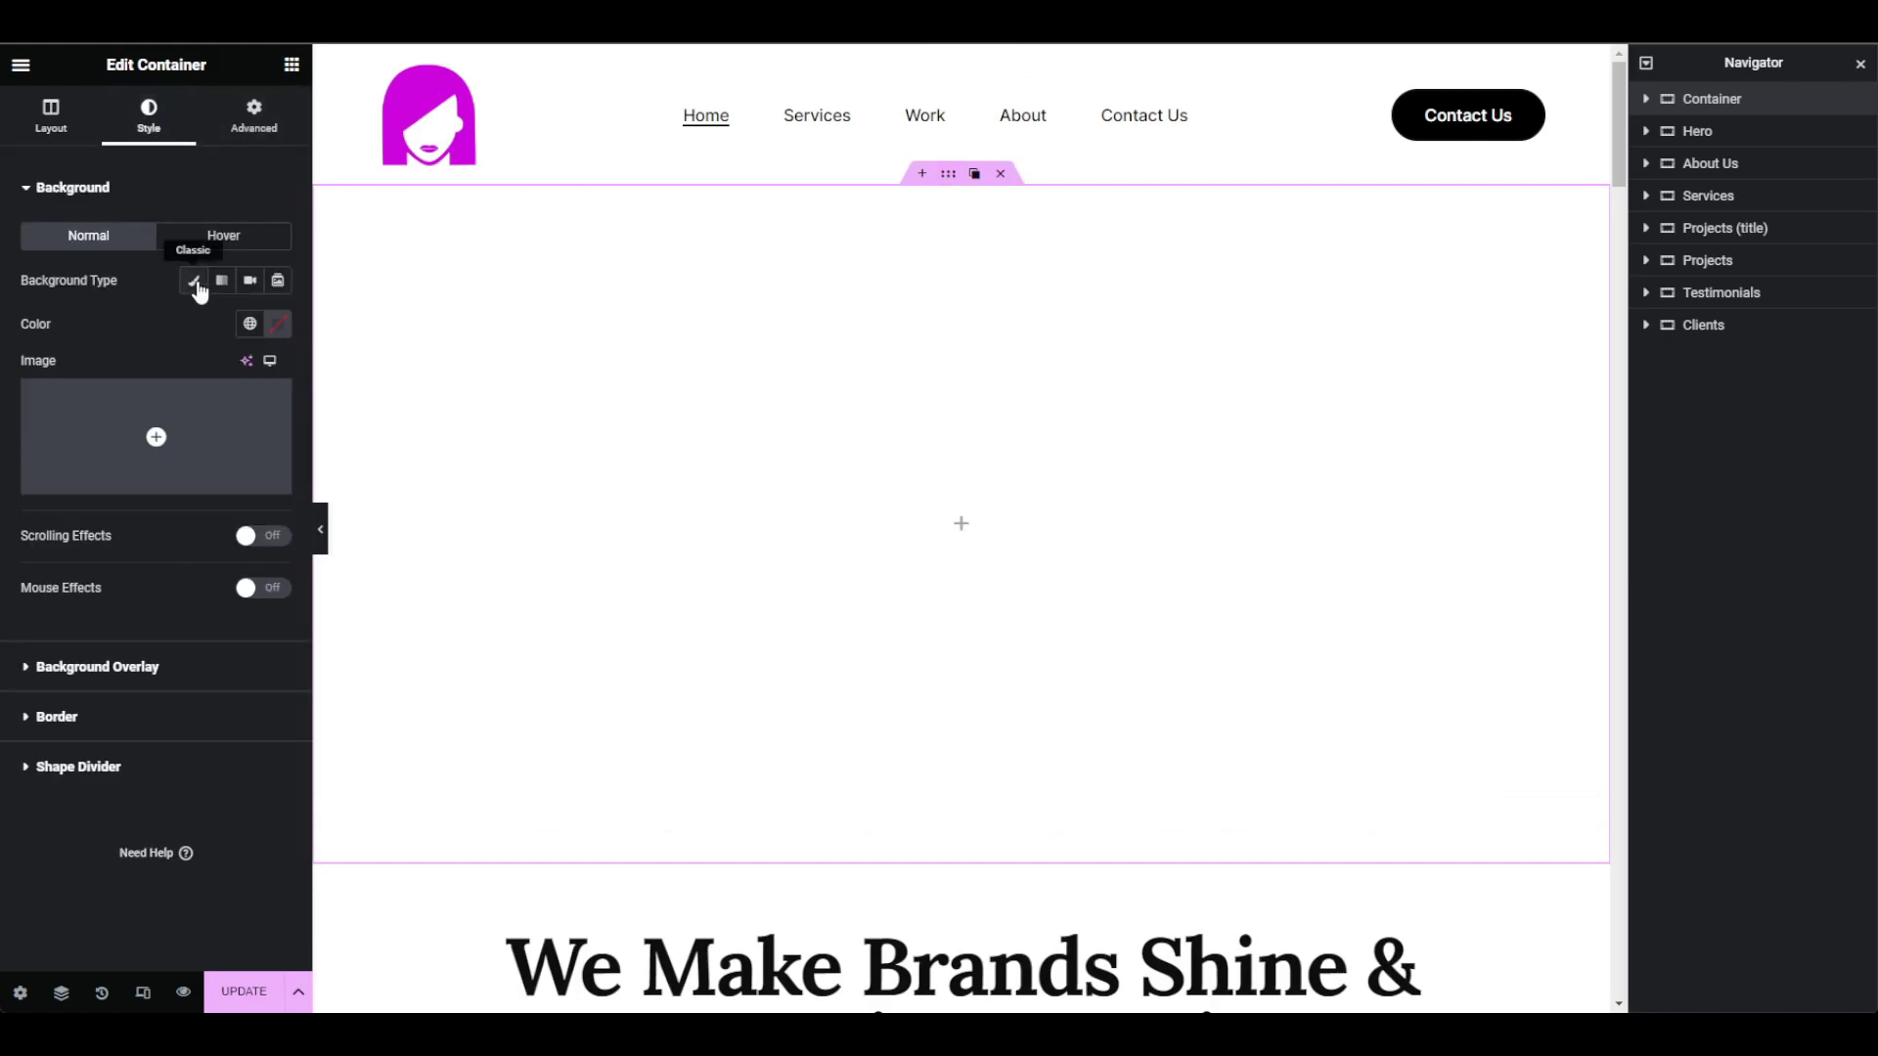
pyautogui.click(208, 411)
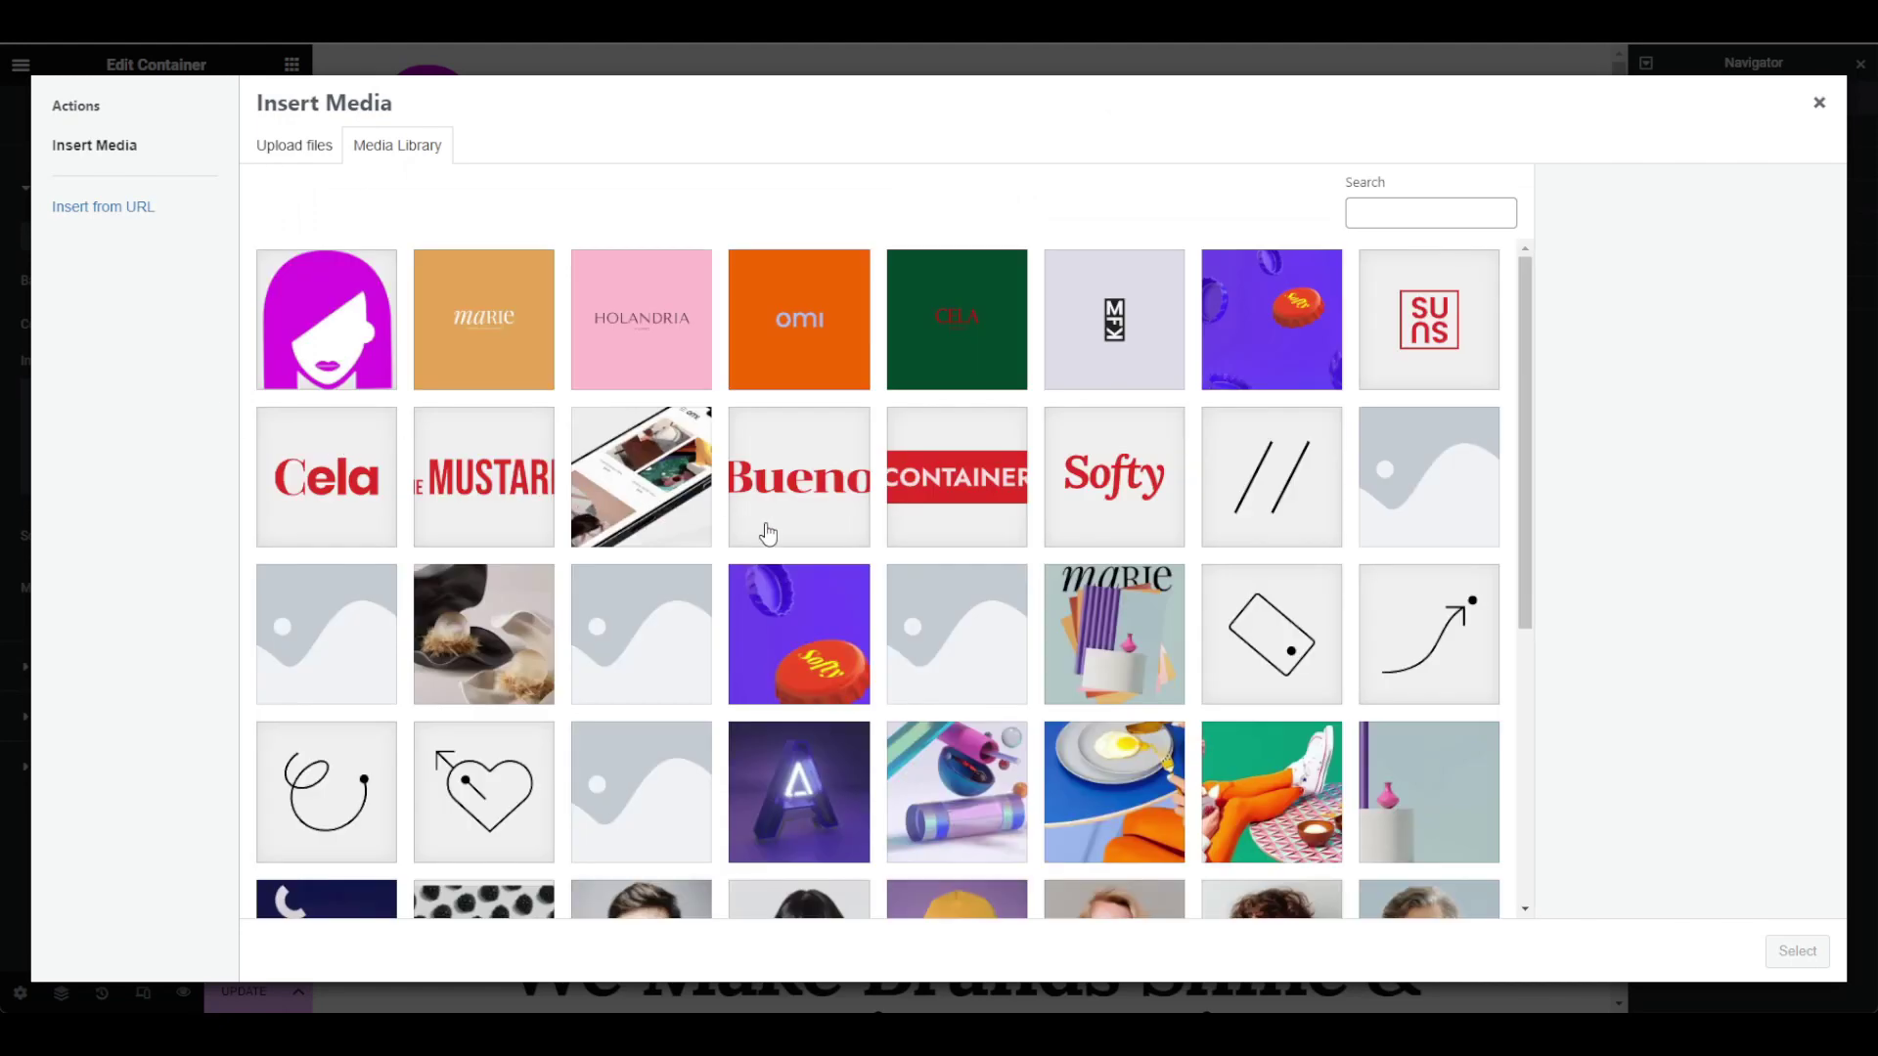
pyautogui.scroll(-3, 900, 641)
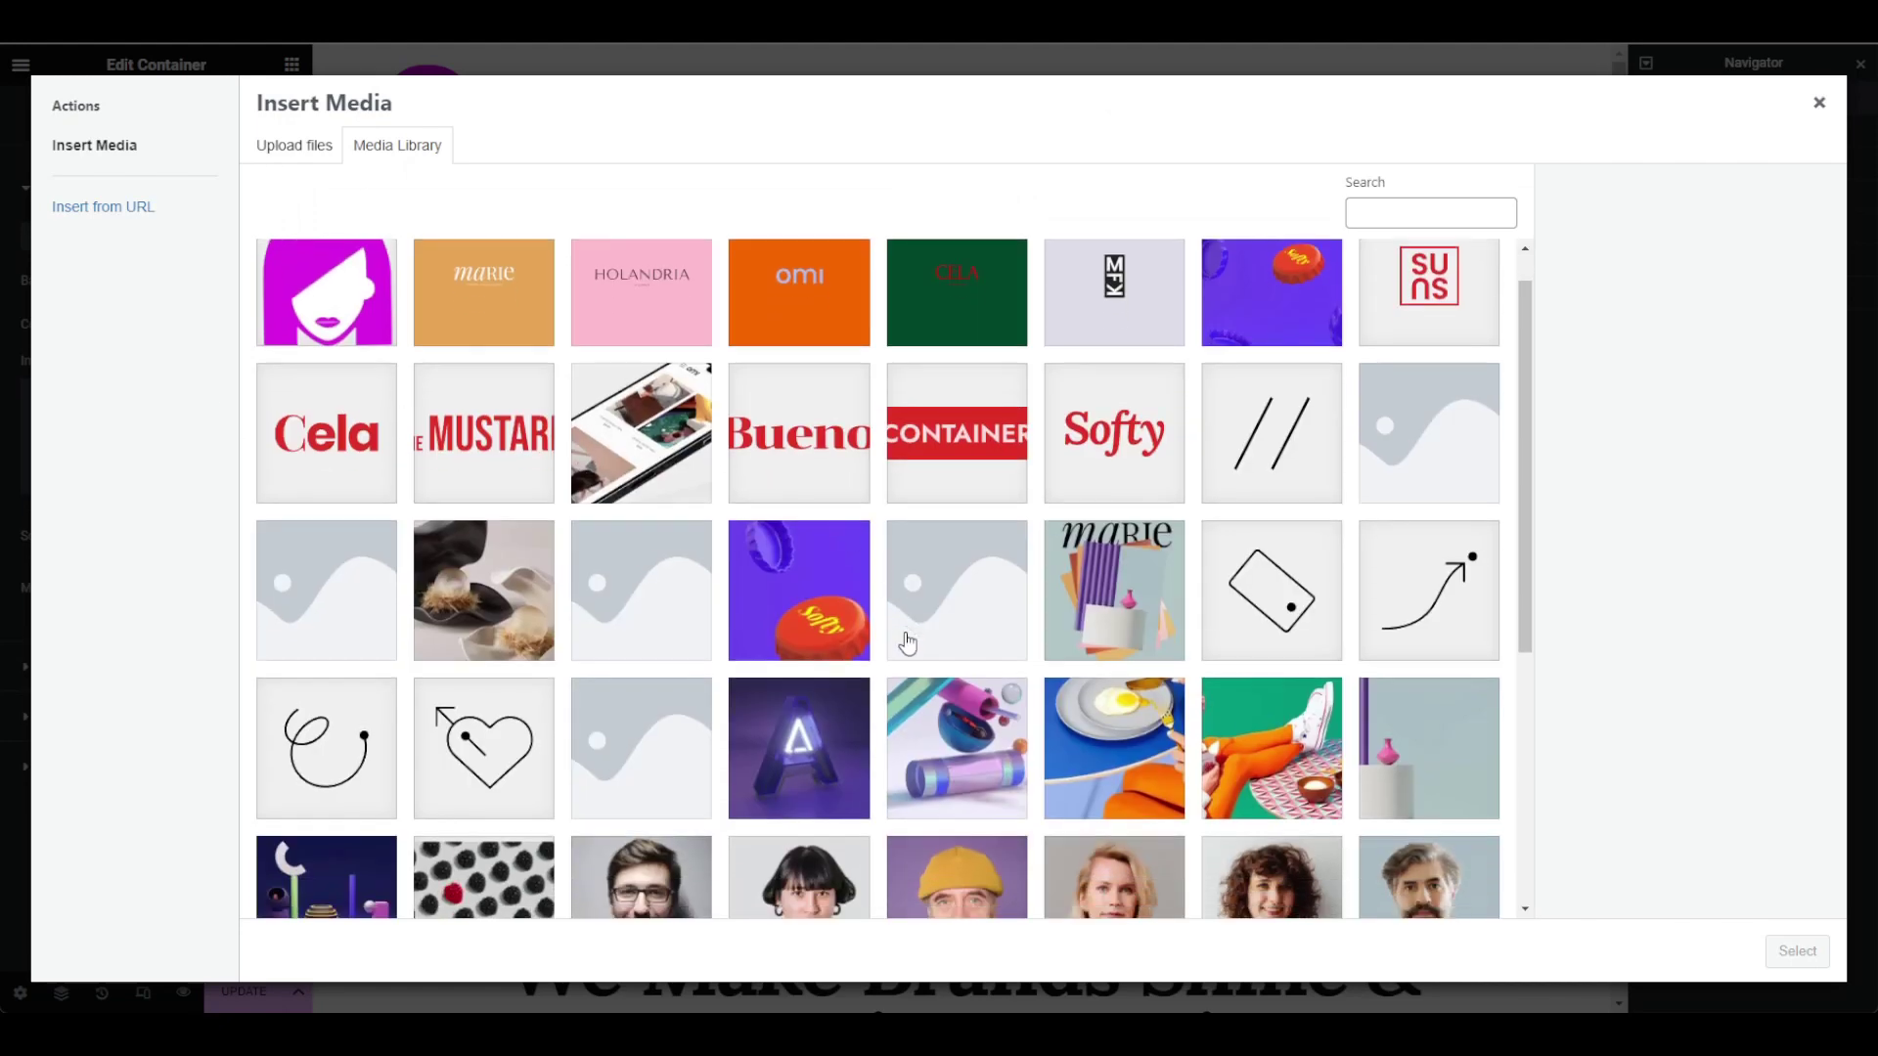
pyautogui.click(309, 648)
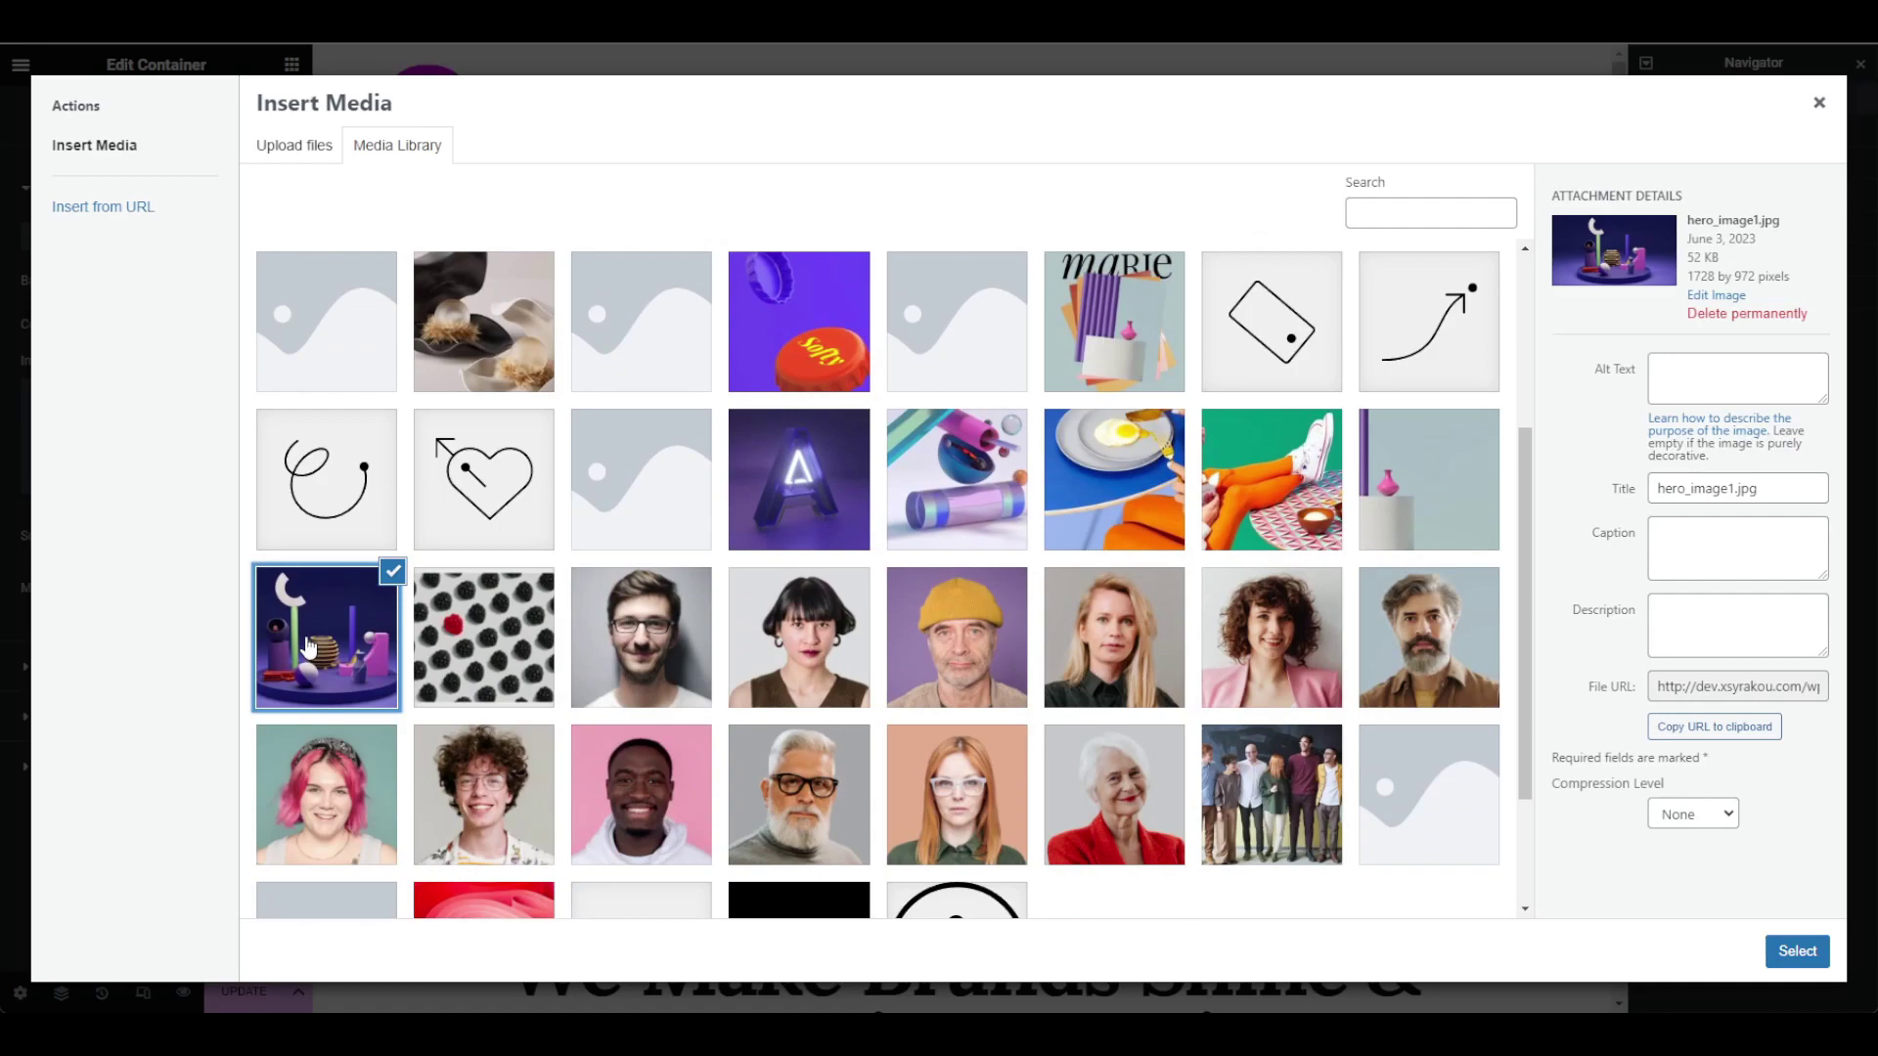
pyautogui.click(1796, 951)
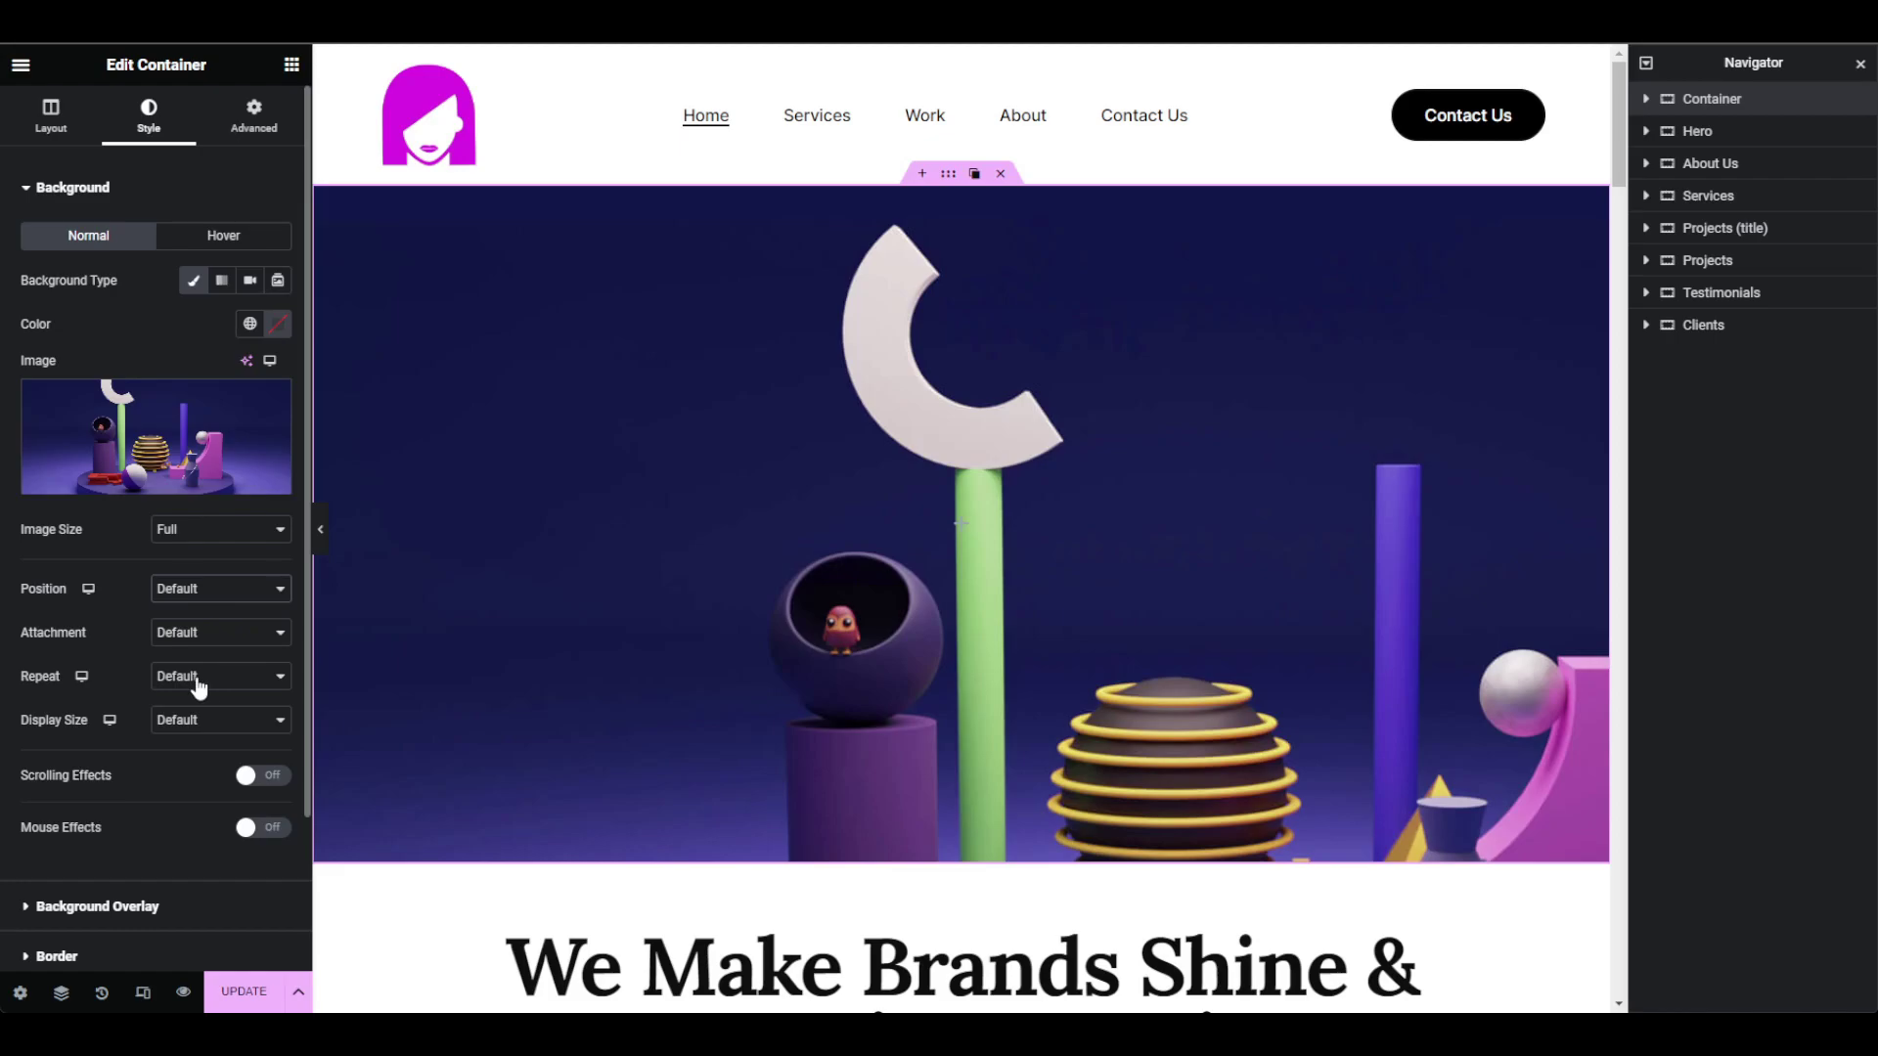
# Step: Set the background Display Size to Cover and preview the page
pyautogui.click(195, 773)
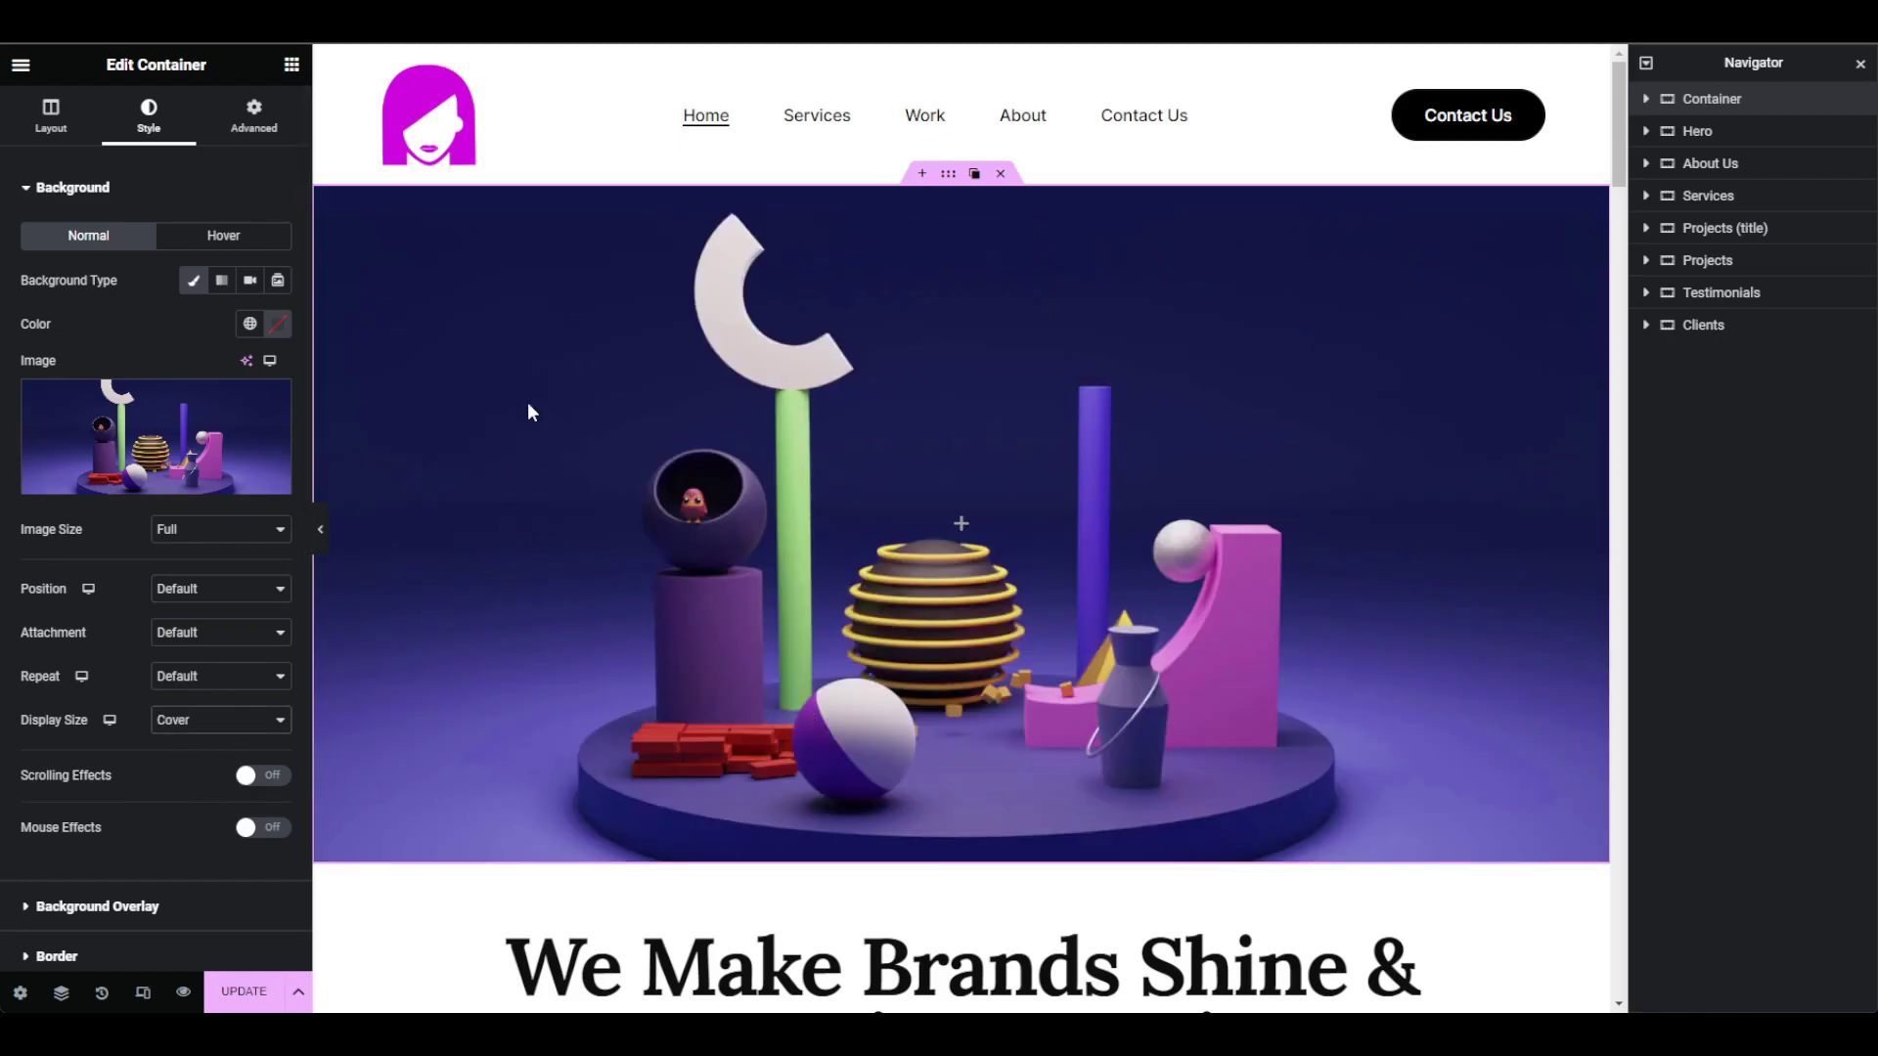
pyautogui.click(320, 526)
pyautogui.click(10, 529)
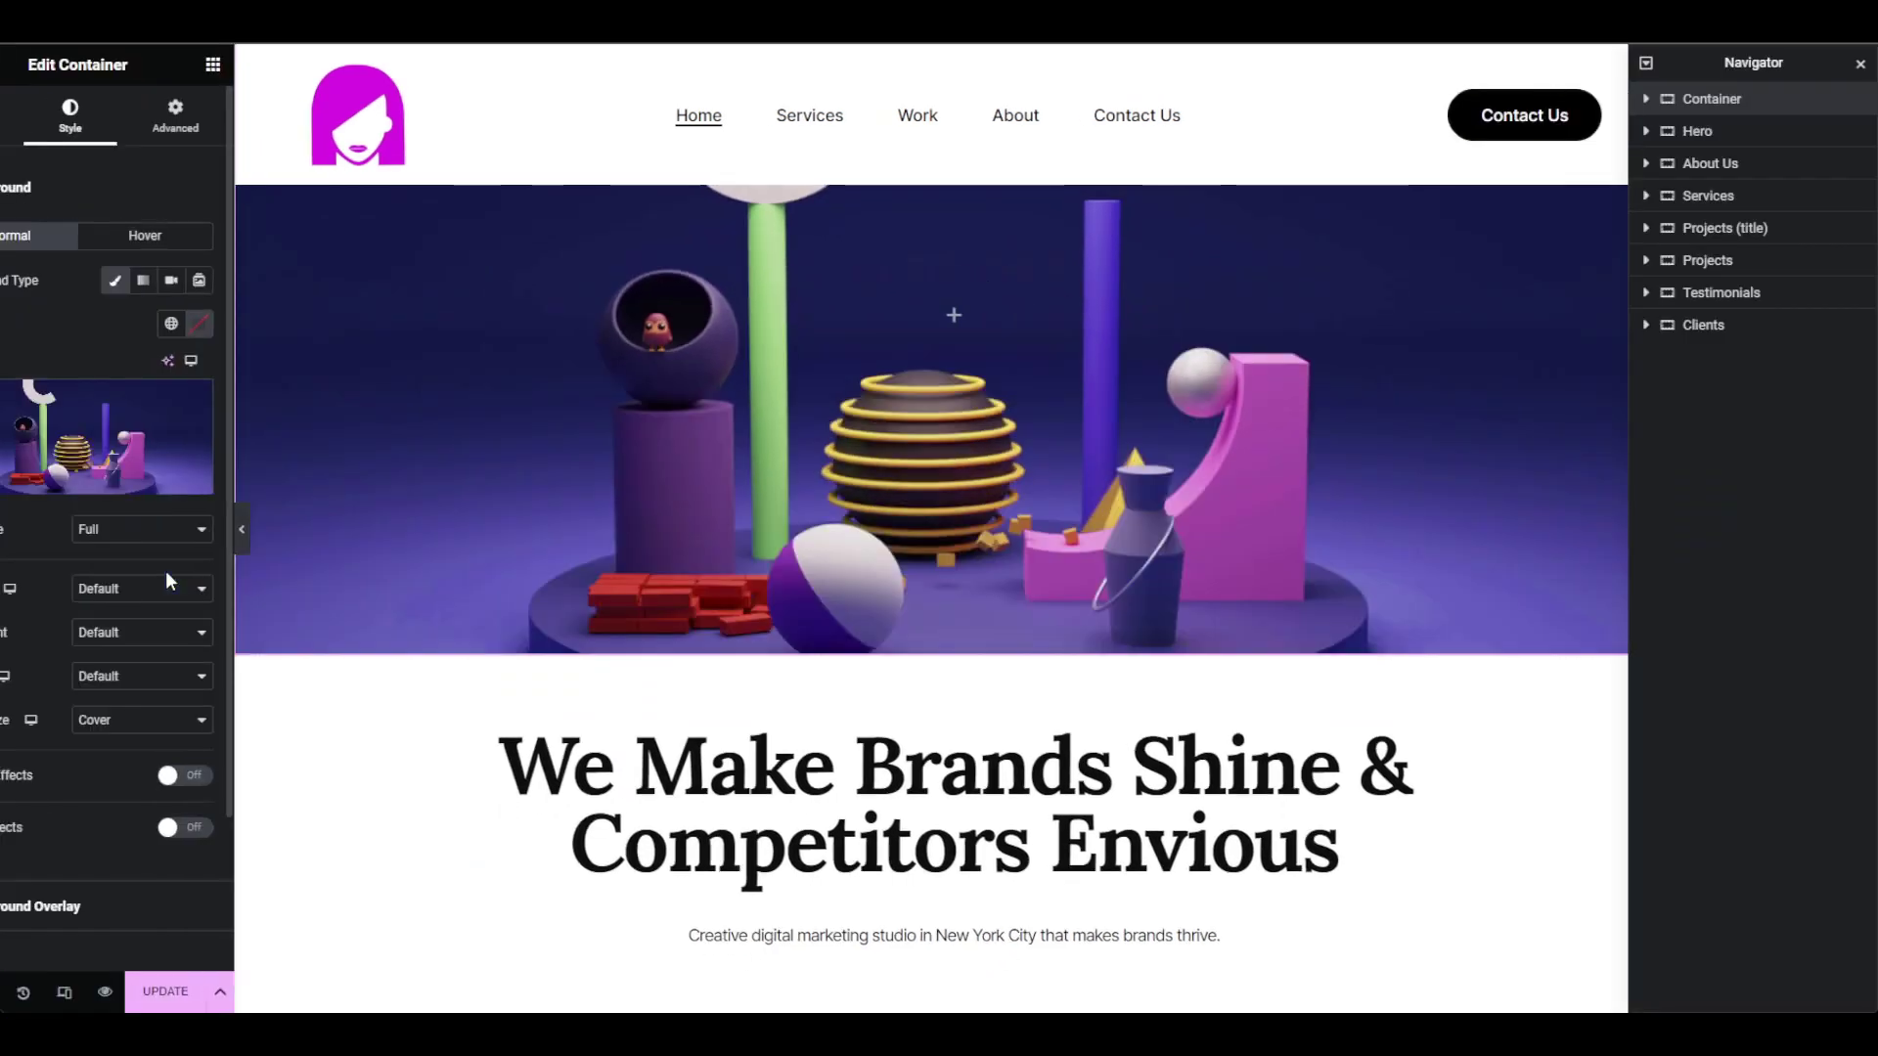
# Step: Drop a Heading widget into the hero container and set its text to the global White colour
pyautogui.click(291, 65)
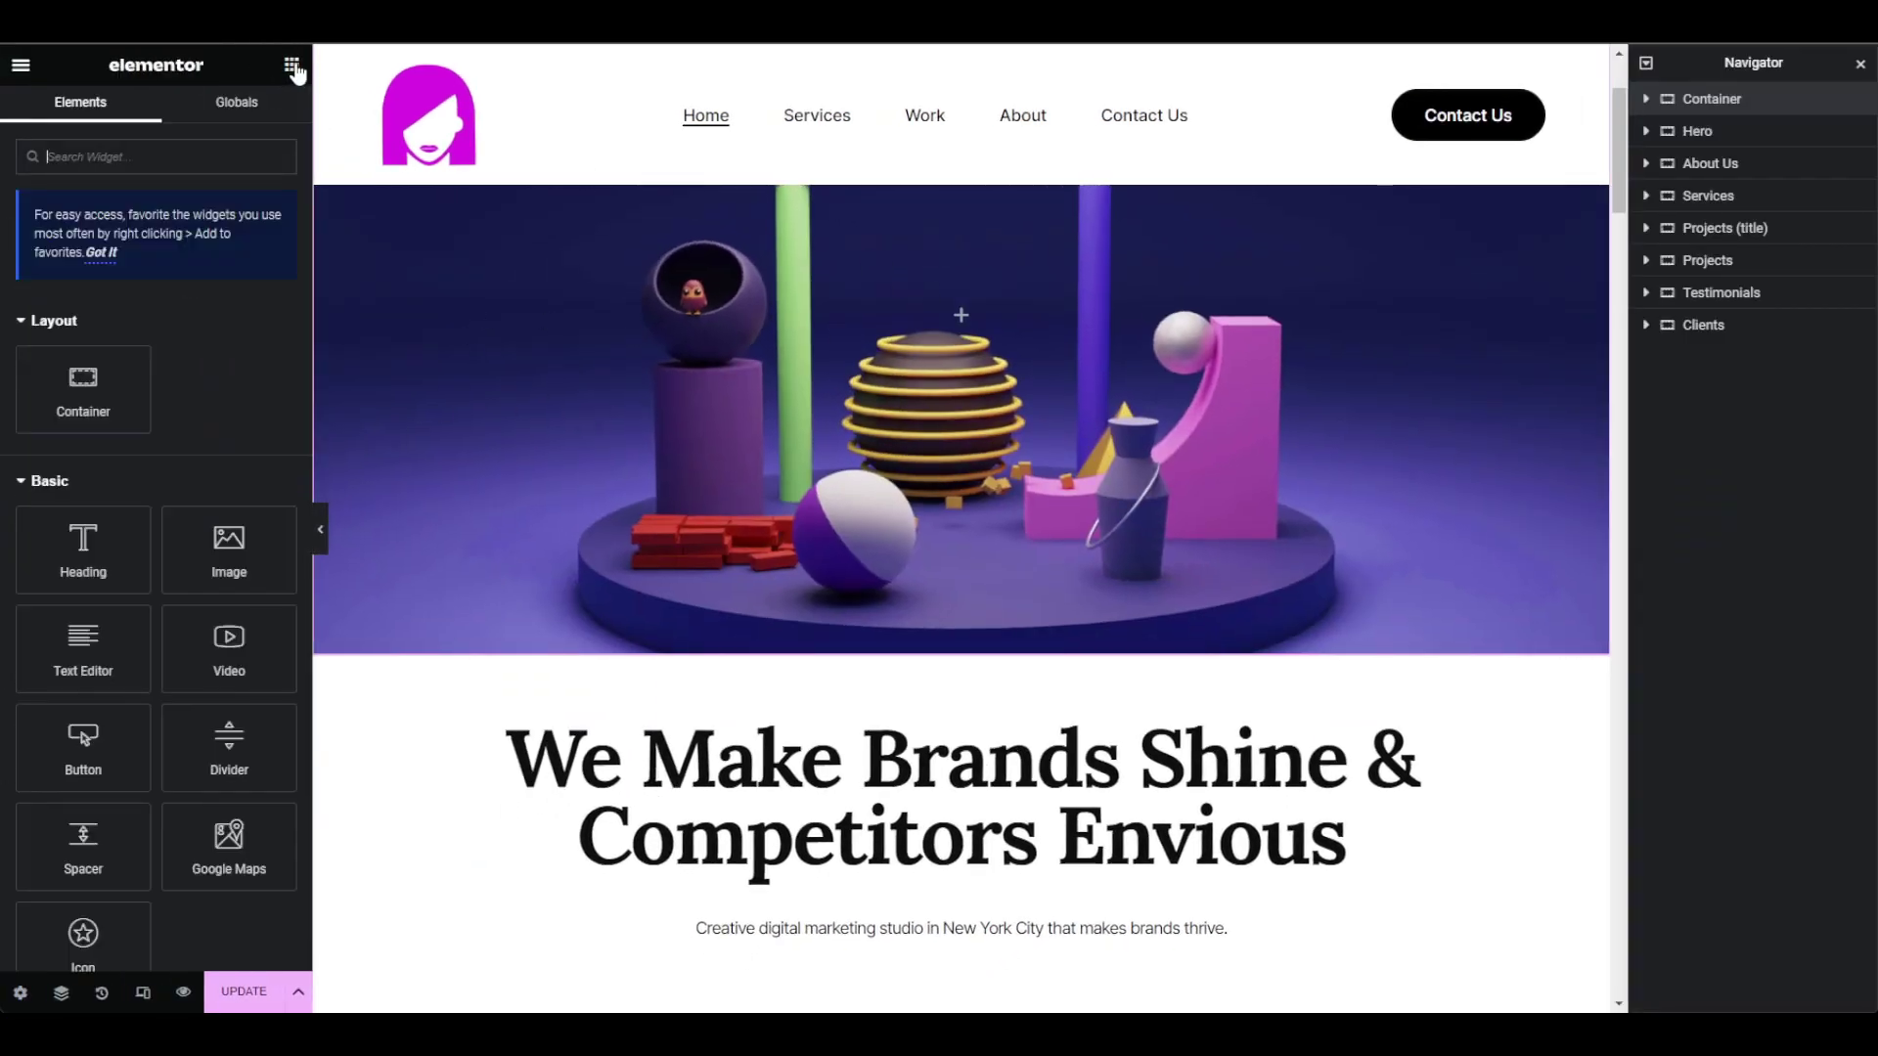
pyautogui.moveTo(93, 548); pyautogui.dragTo(948, 408)
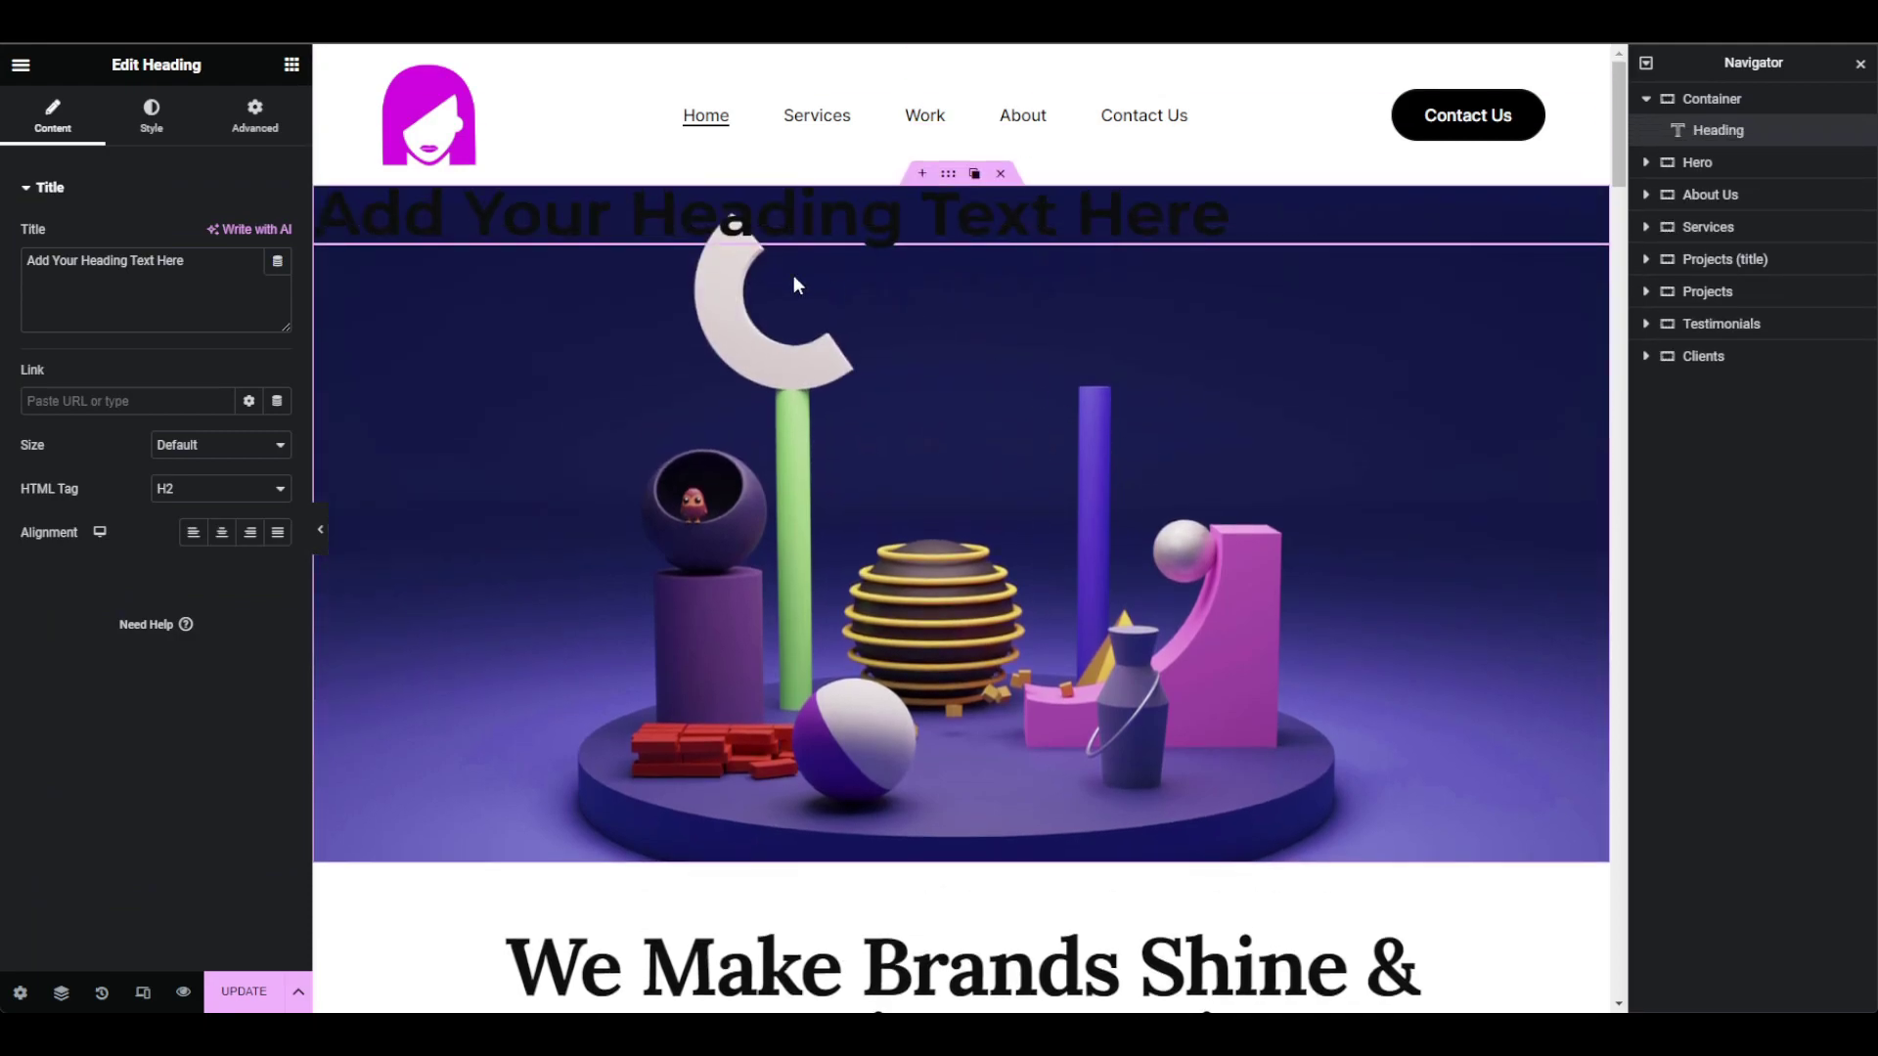
pyautogui.click(147, 119)
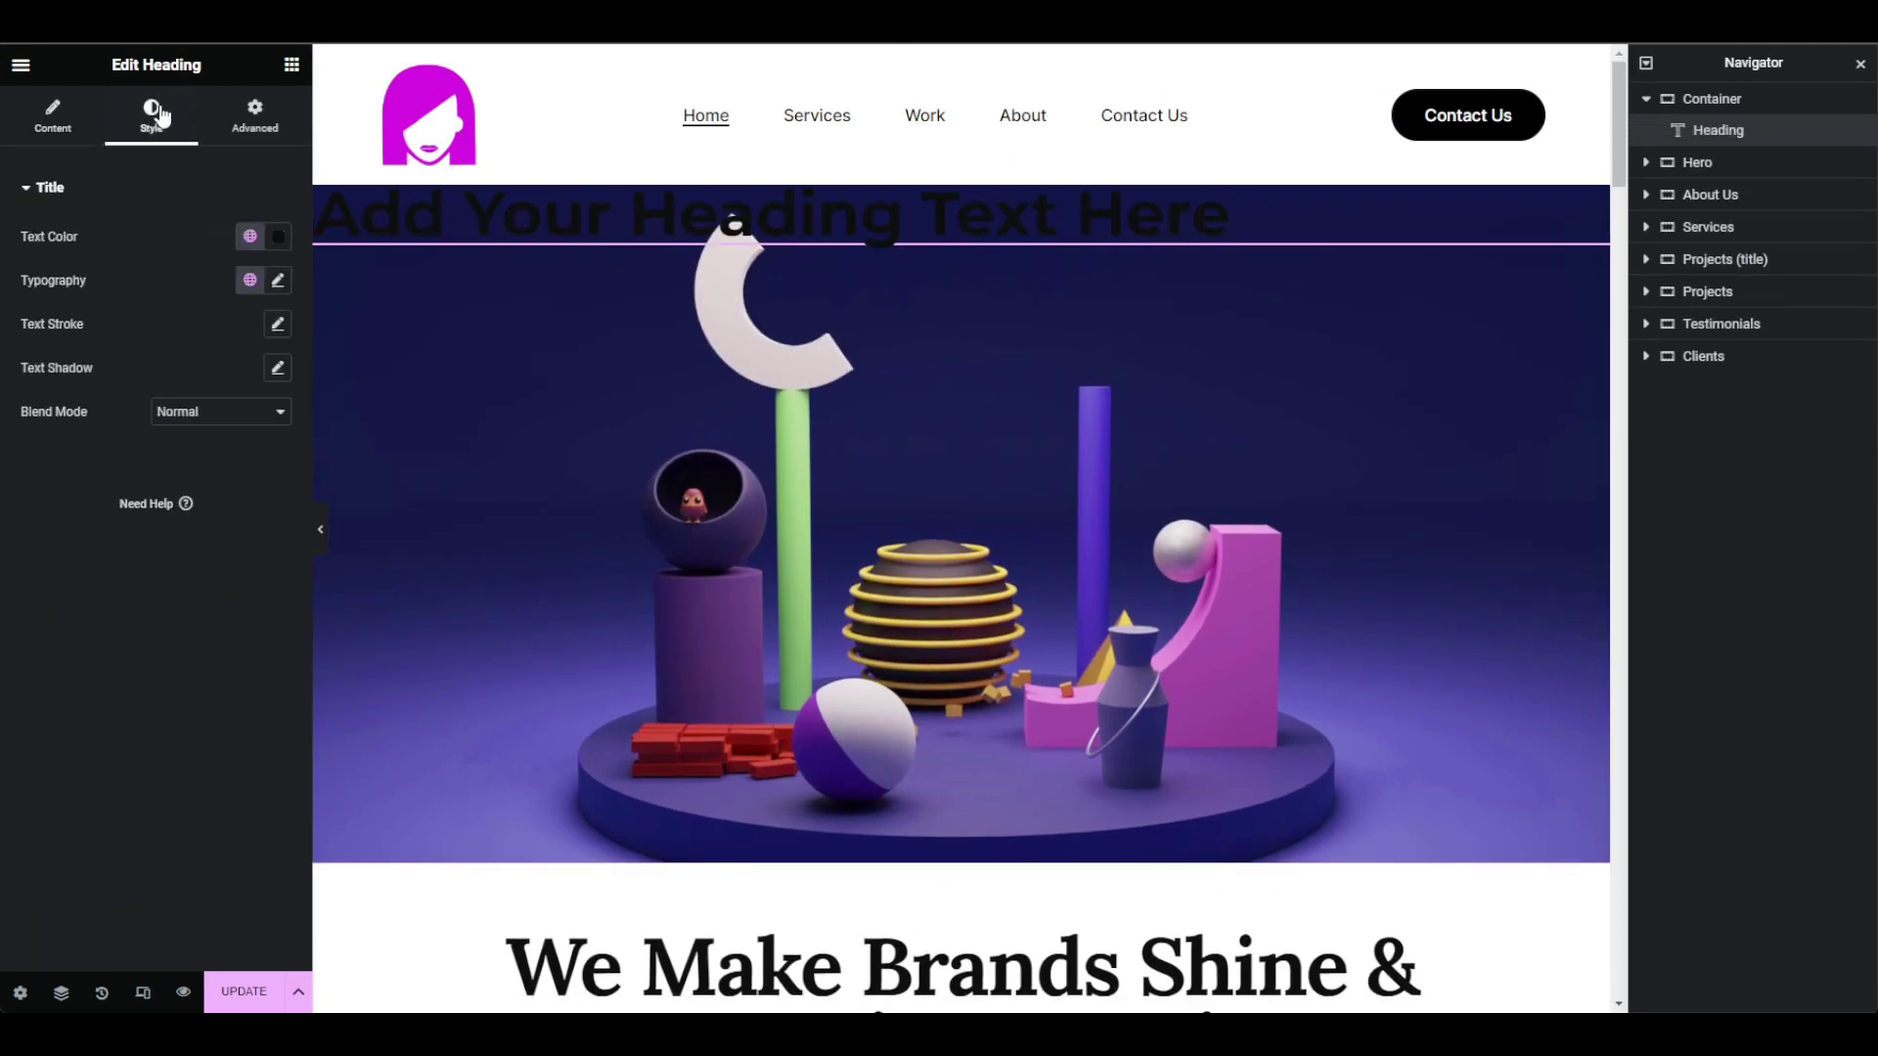
pyautogui.click(251, 236)
pyautogui.scroll(-2, 128, 538)
pyautogui.click(151, 554)
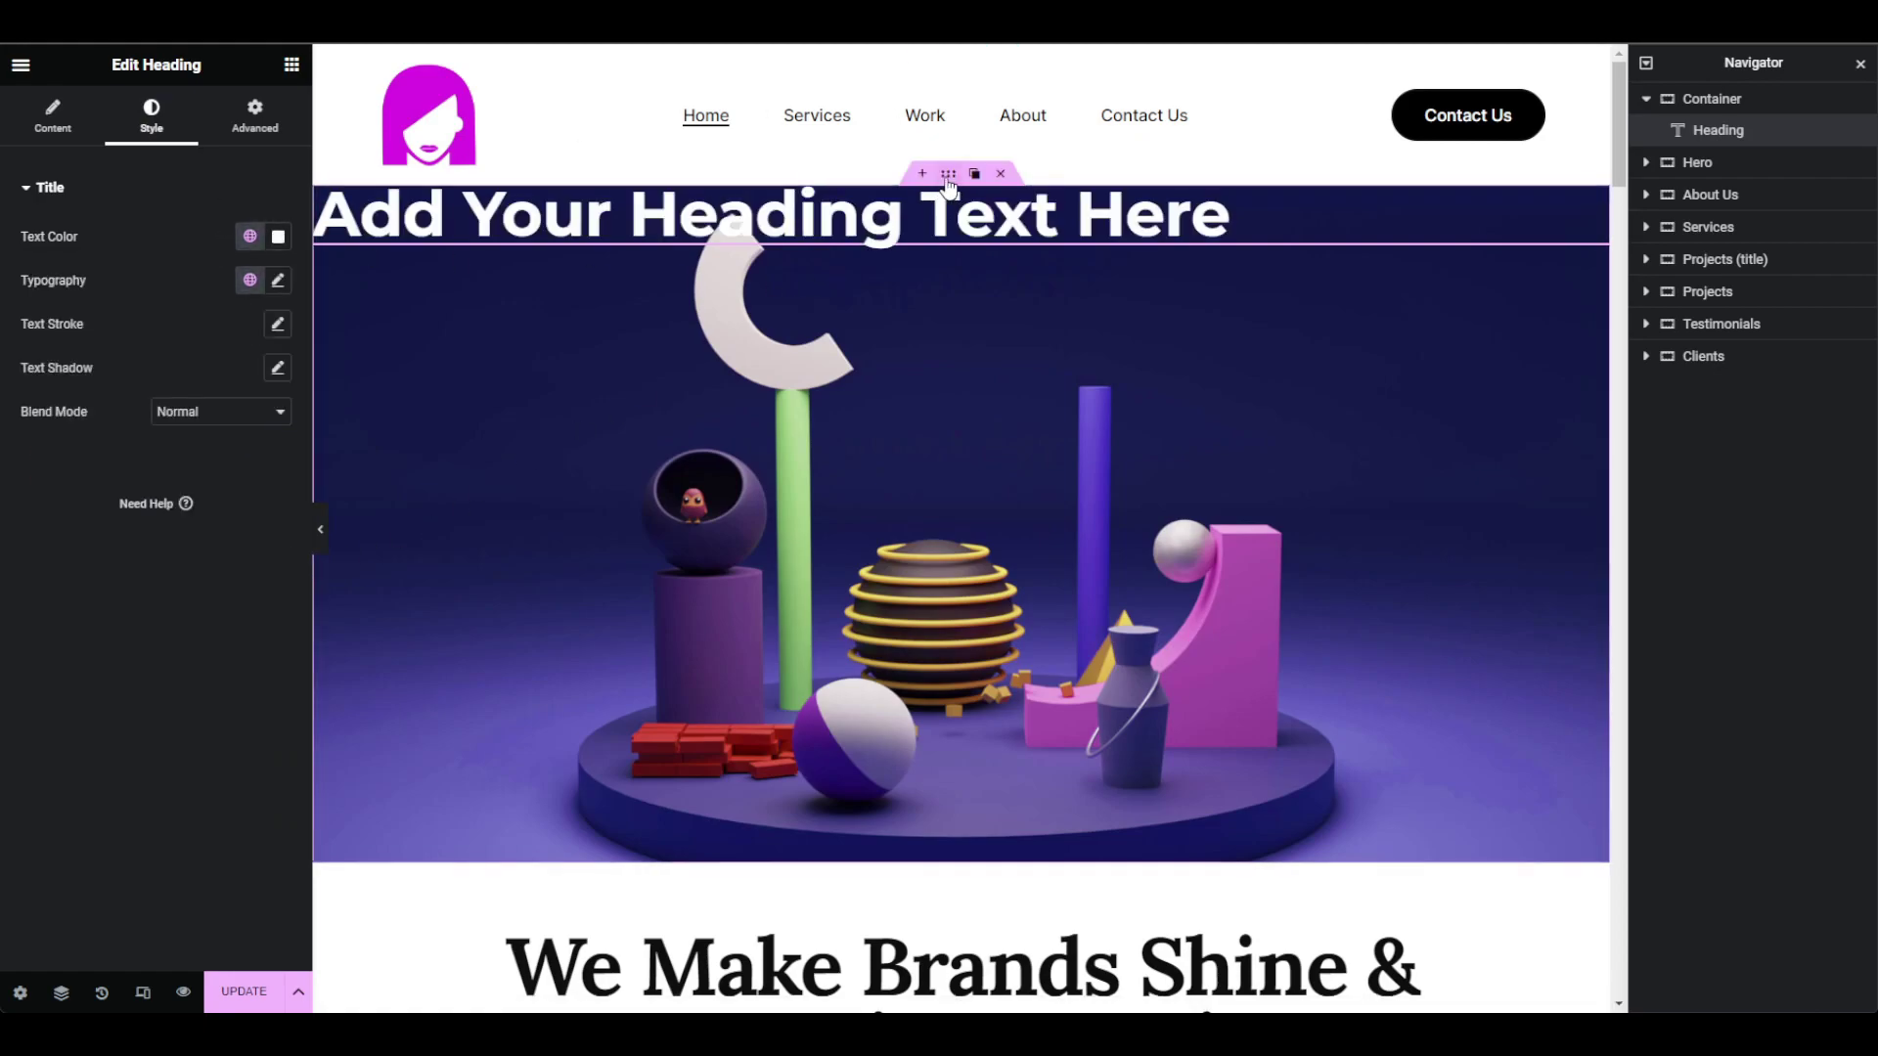
pyautogui.click(948, 176)
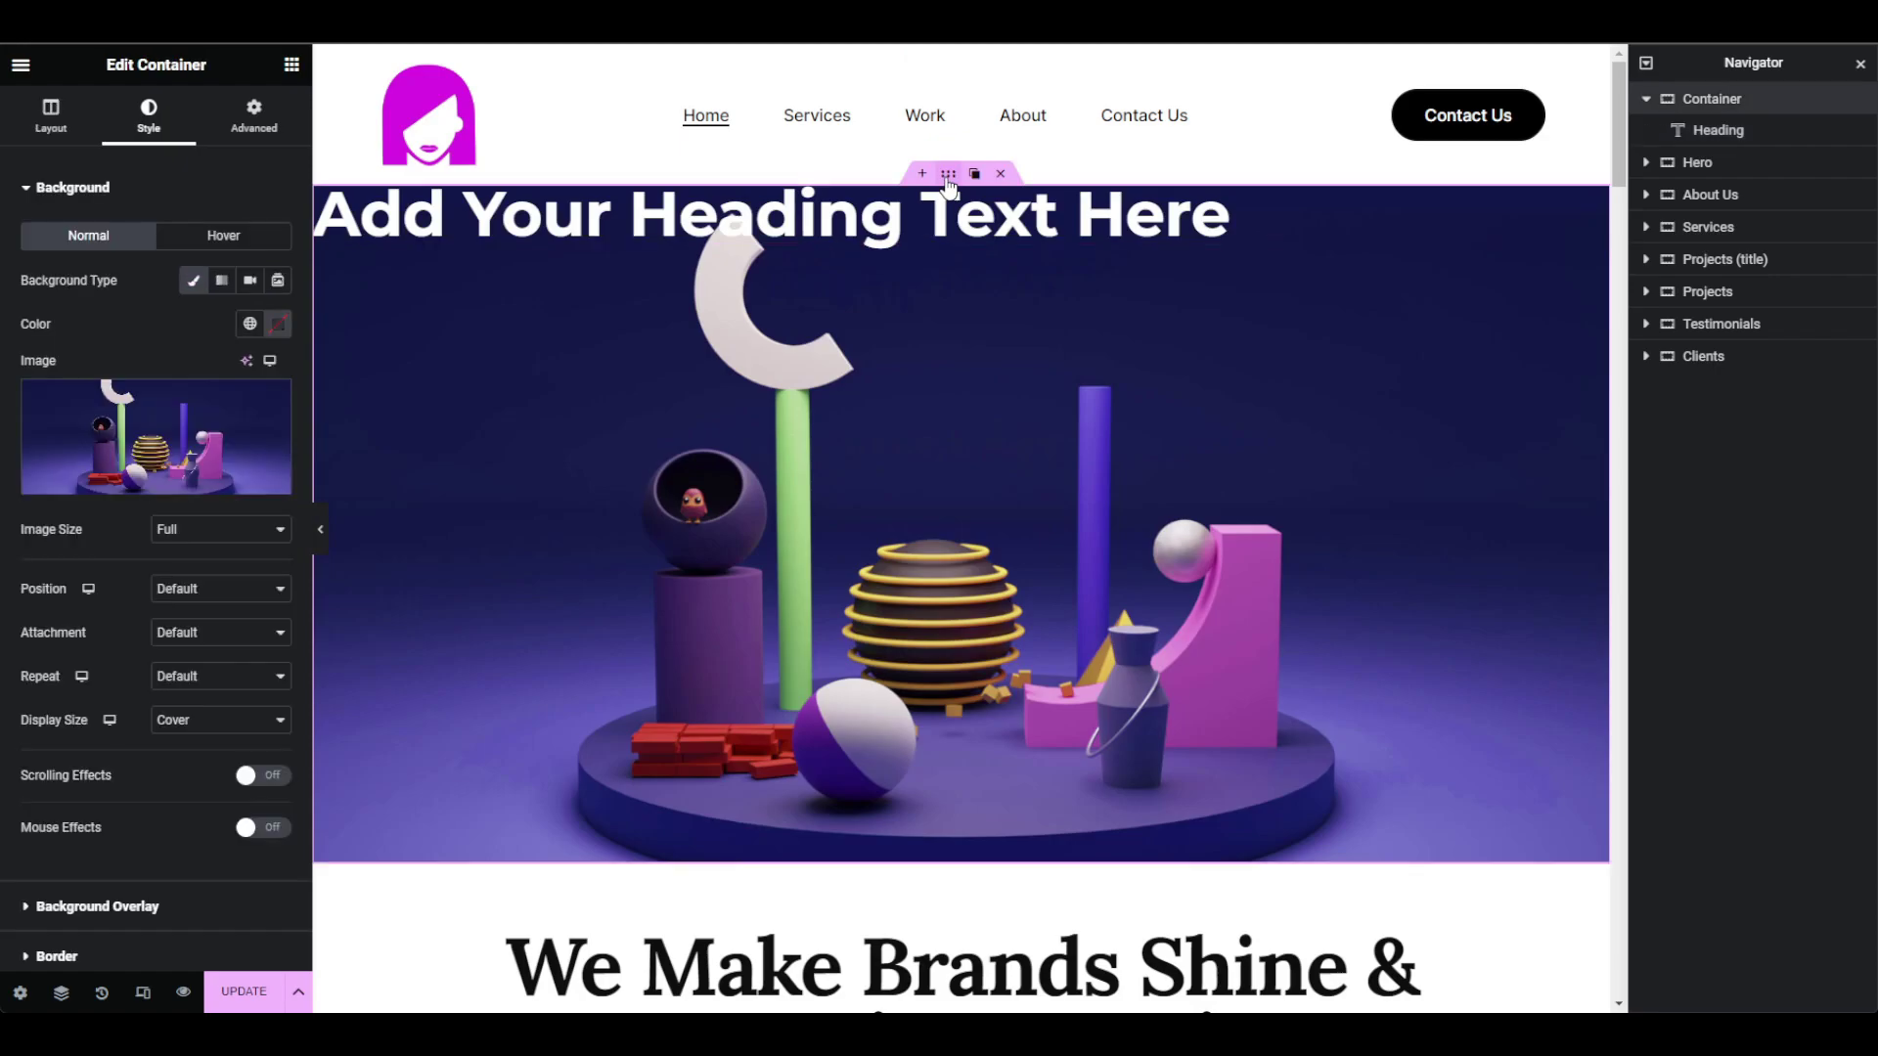
# Step: Set the container's Justify Content and Align Items both to Center
pyautogui.click(54, 115)
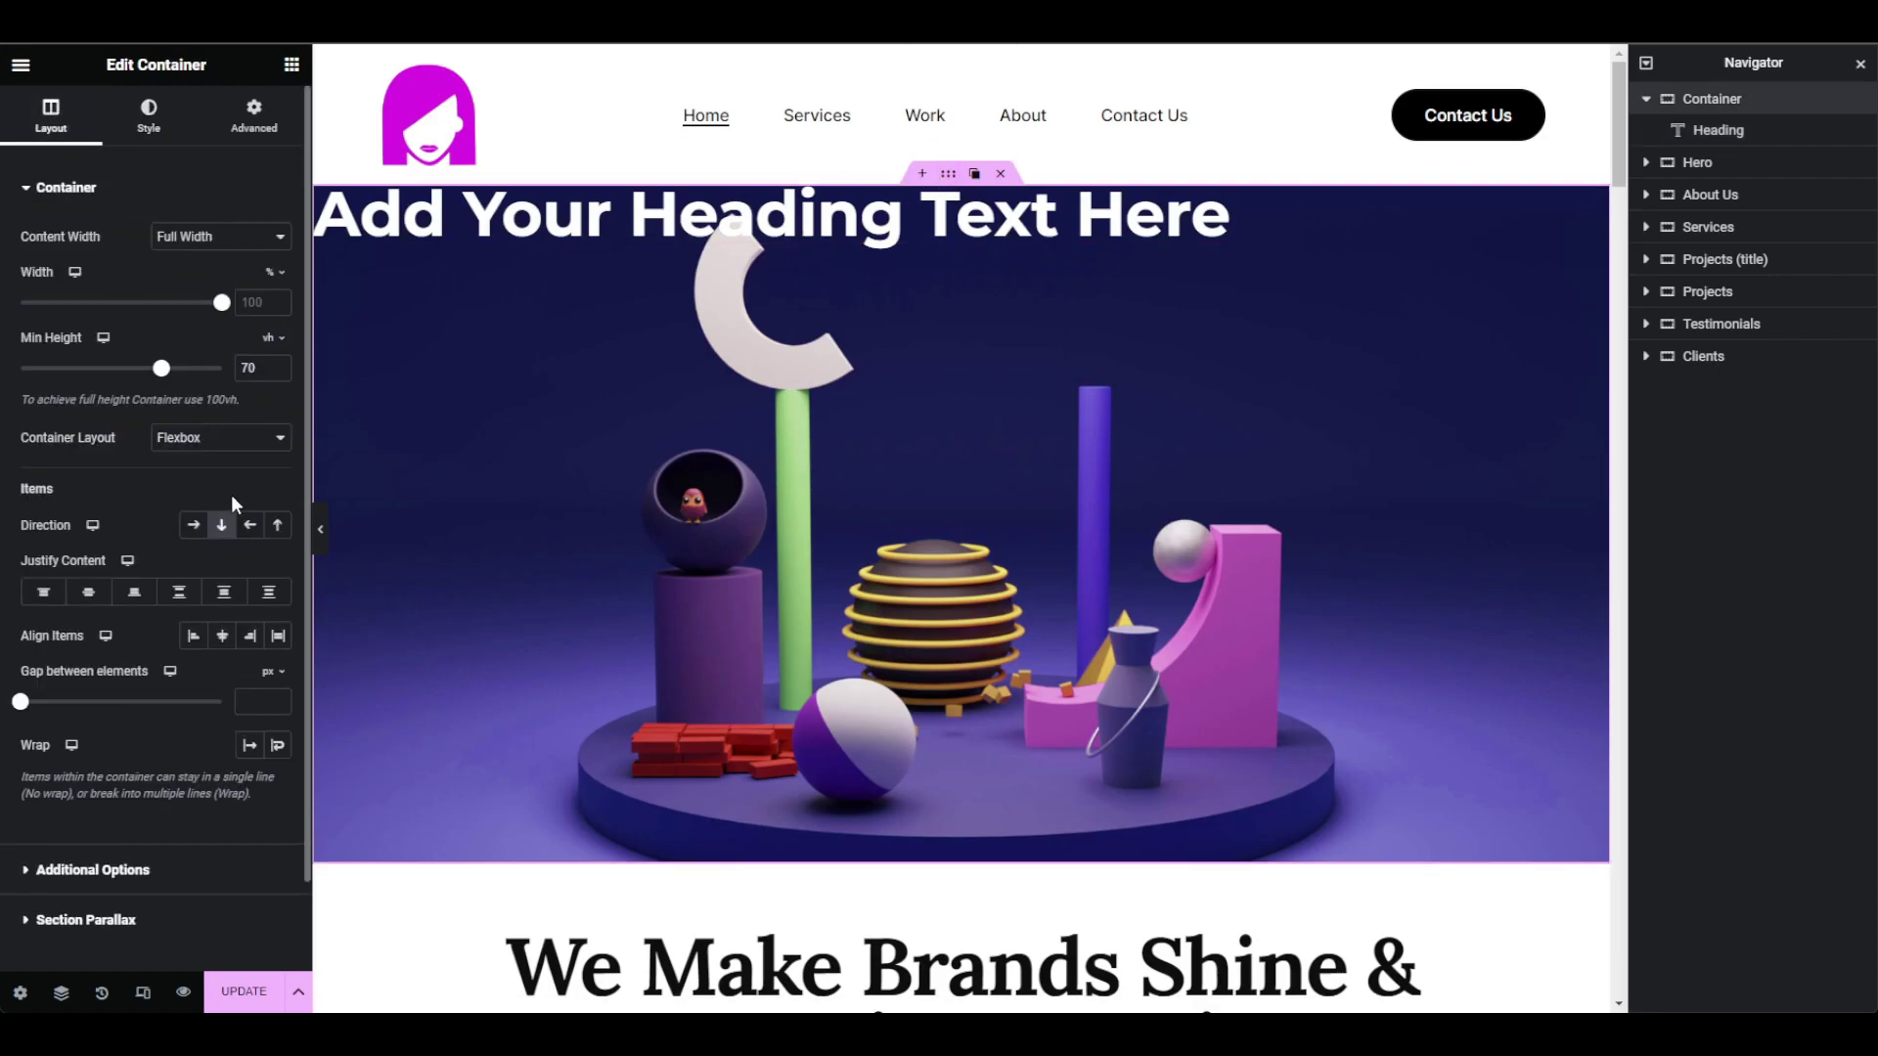
pyautogui.click(88, 592)
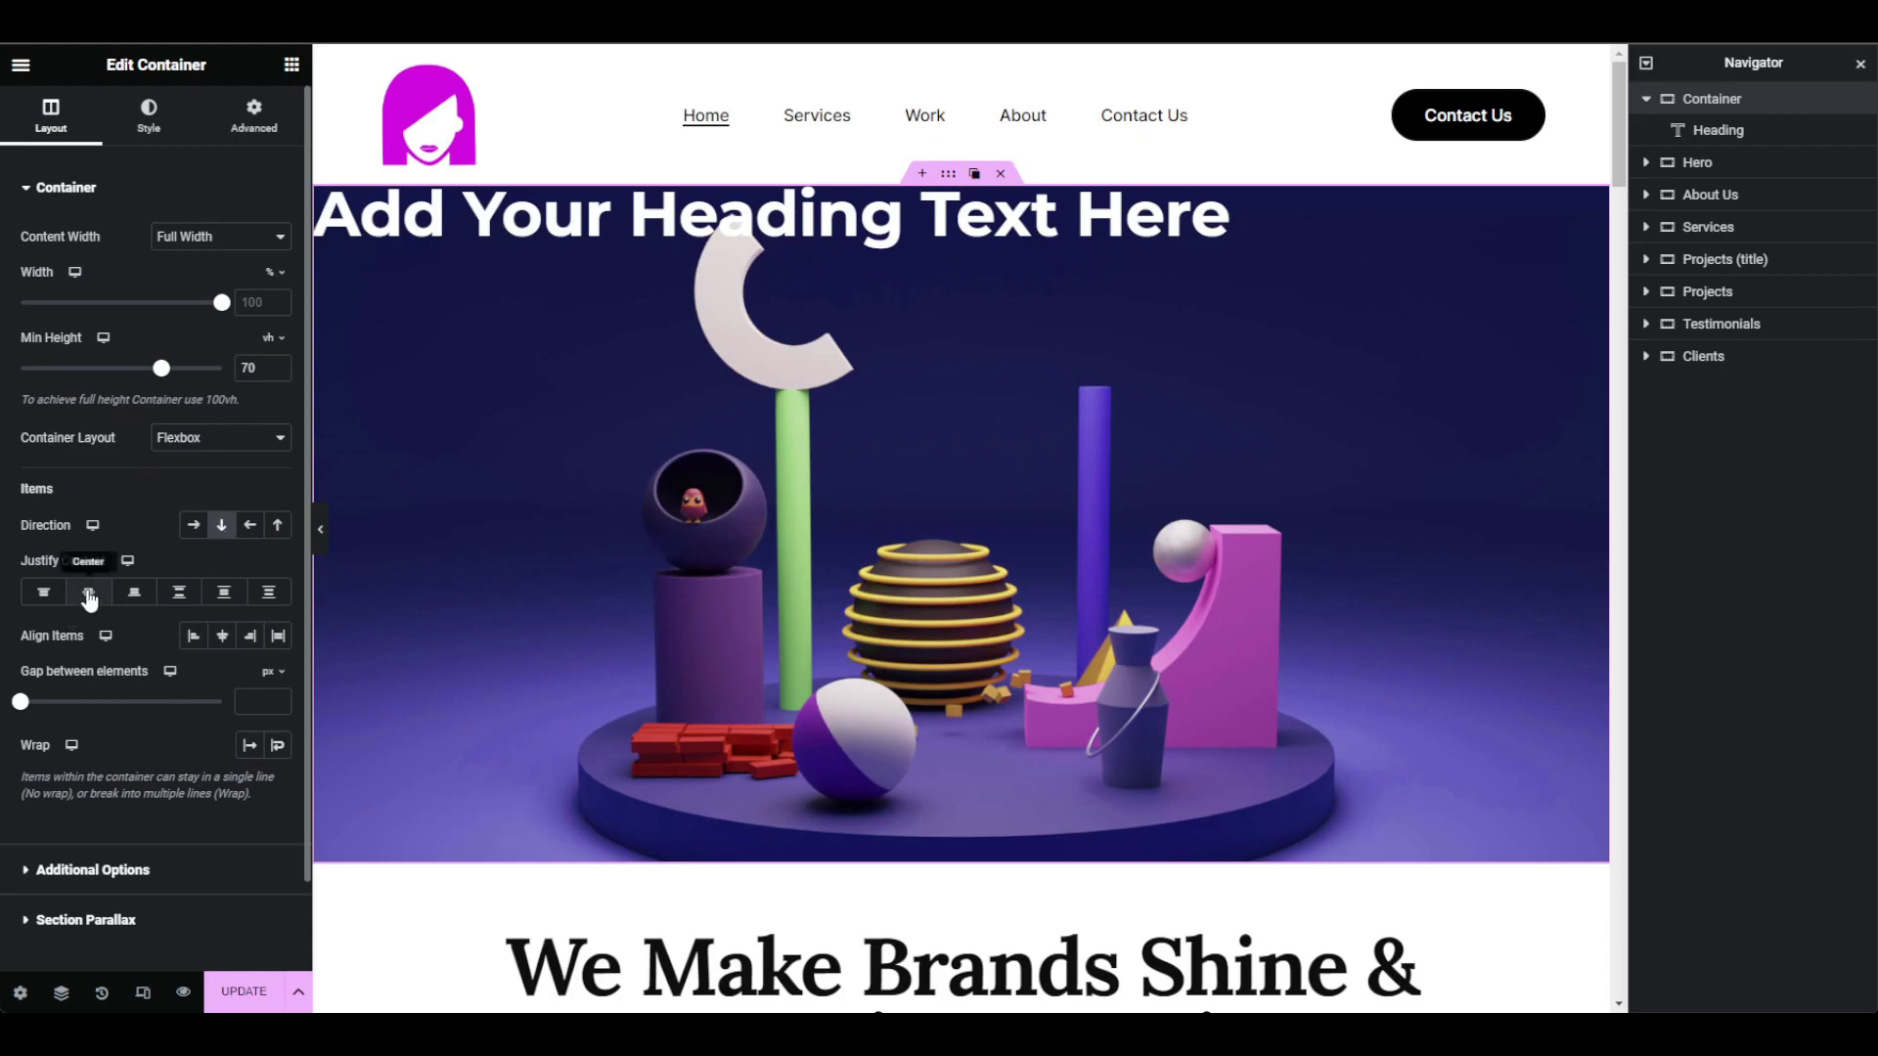
pyautogui.click(223, 637)
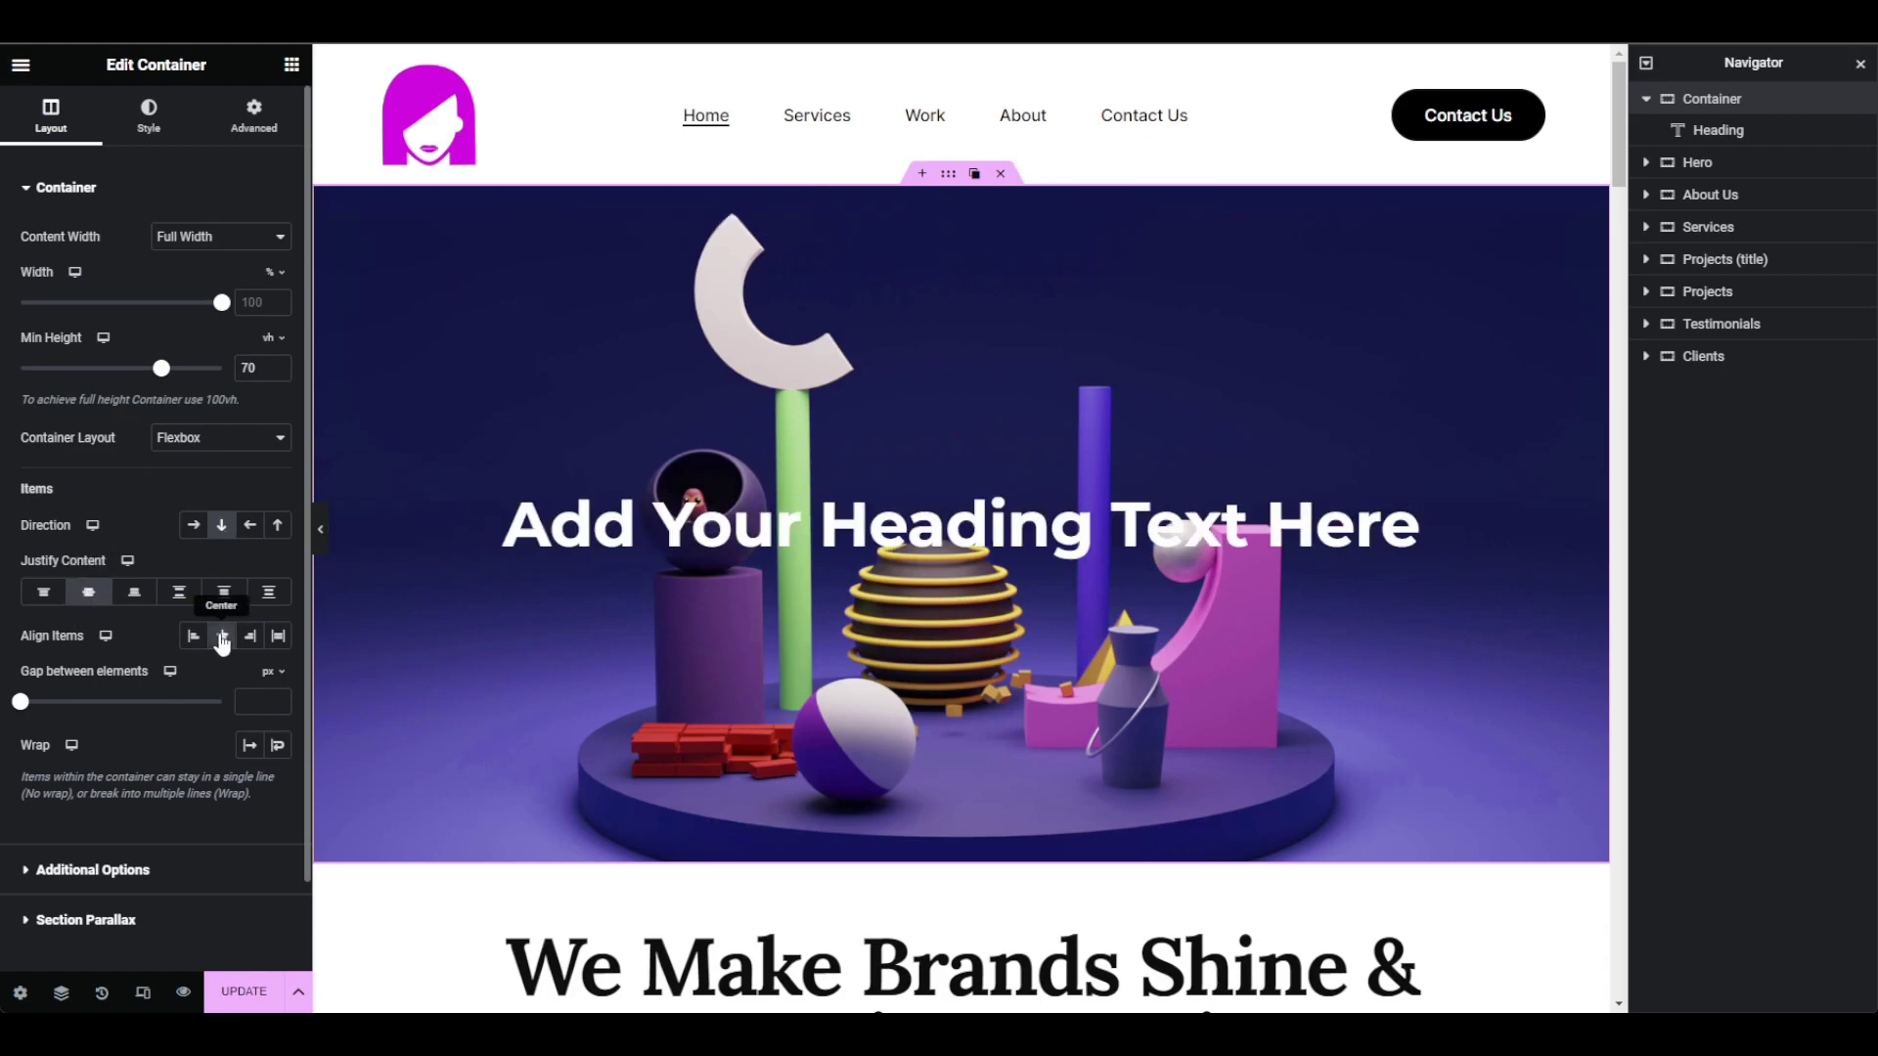
pyautogui.click(898, 533)
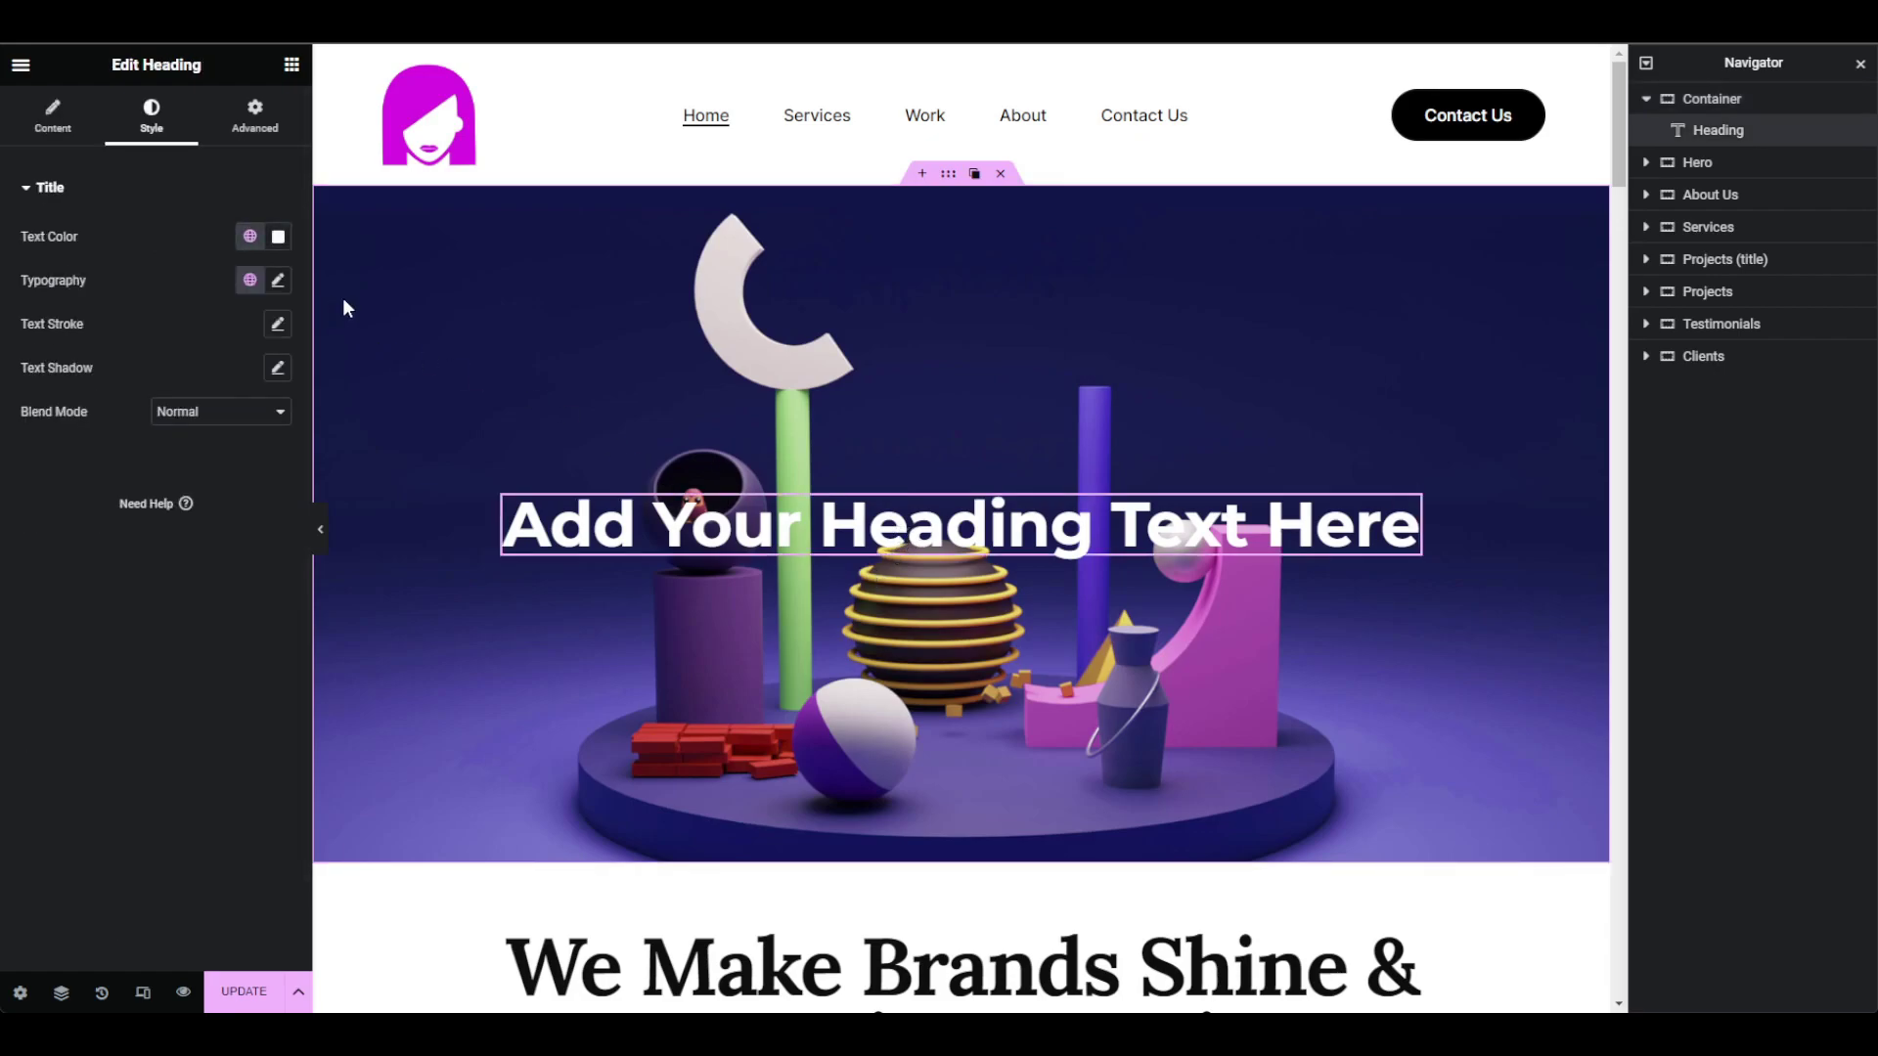
# Step: Set the heading typography to 140 px font size with a 1 em line height
pyautogui.click(278, 282)
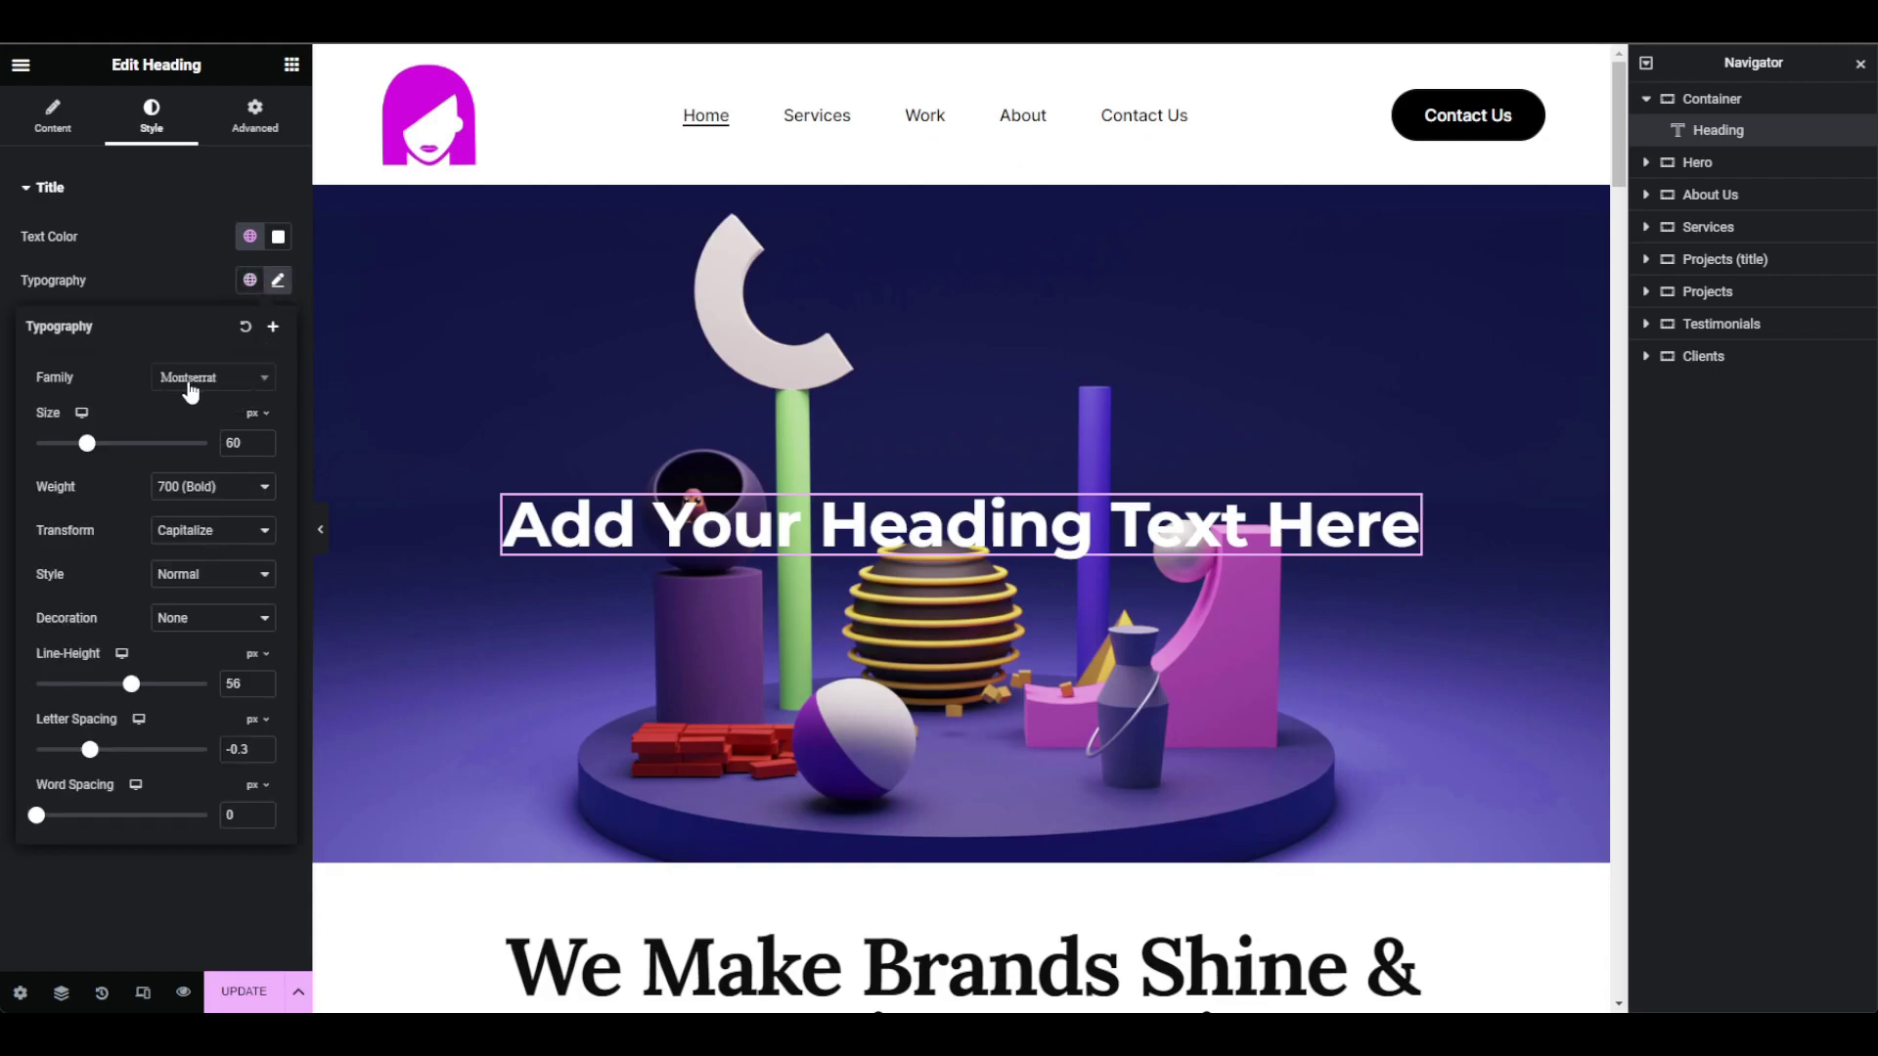
pyautogui.moveTo(88, 443); pyautogui.dragTo(104, 446)
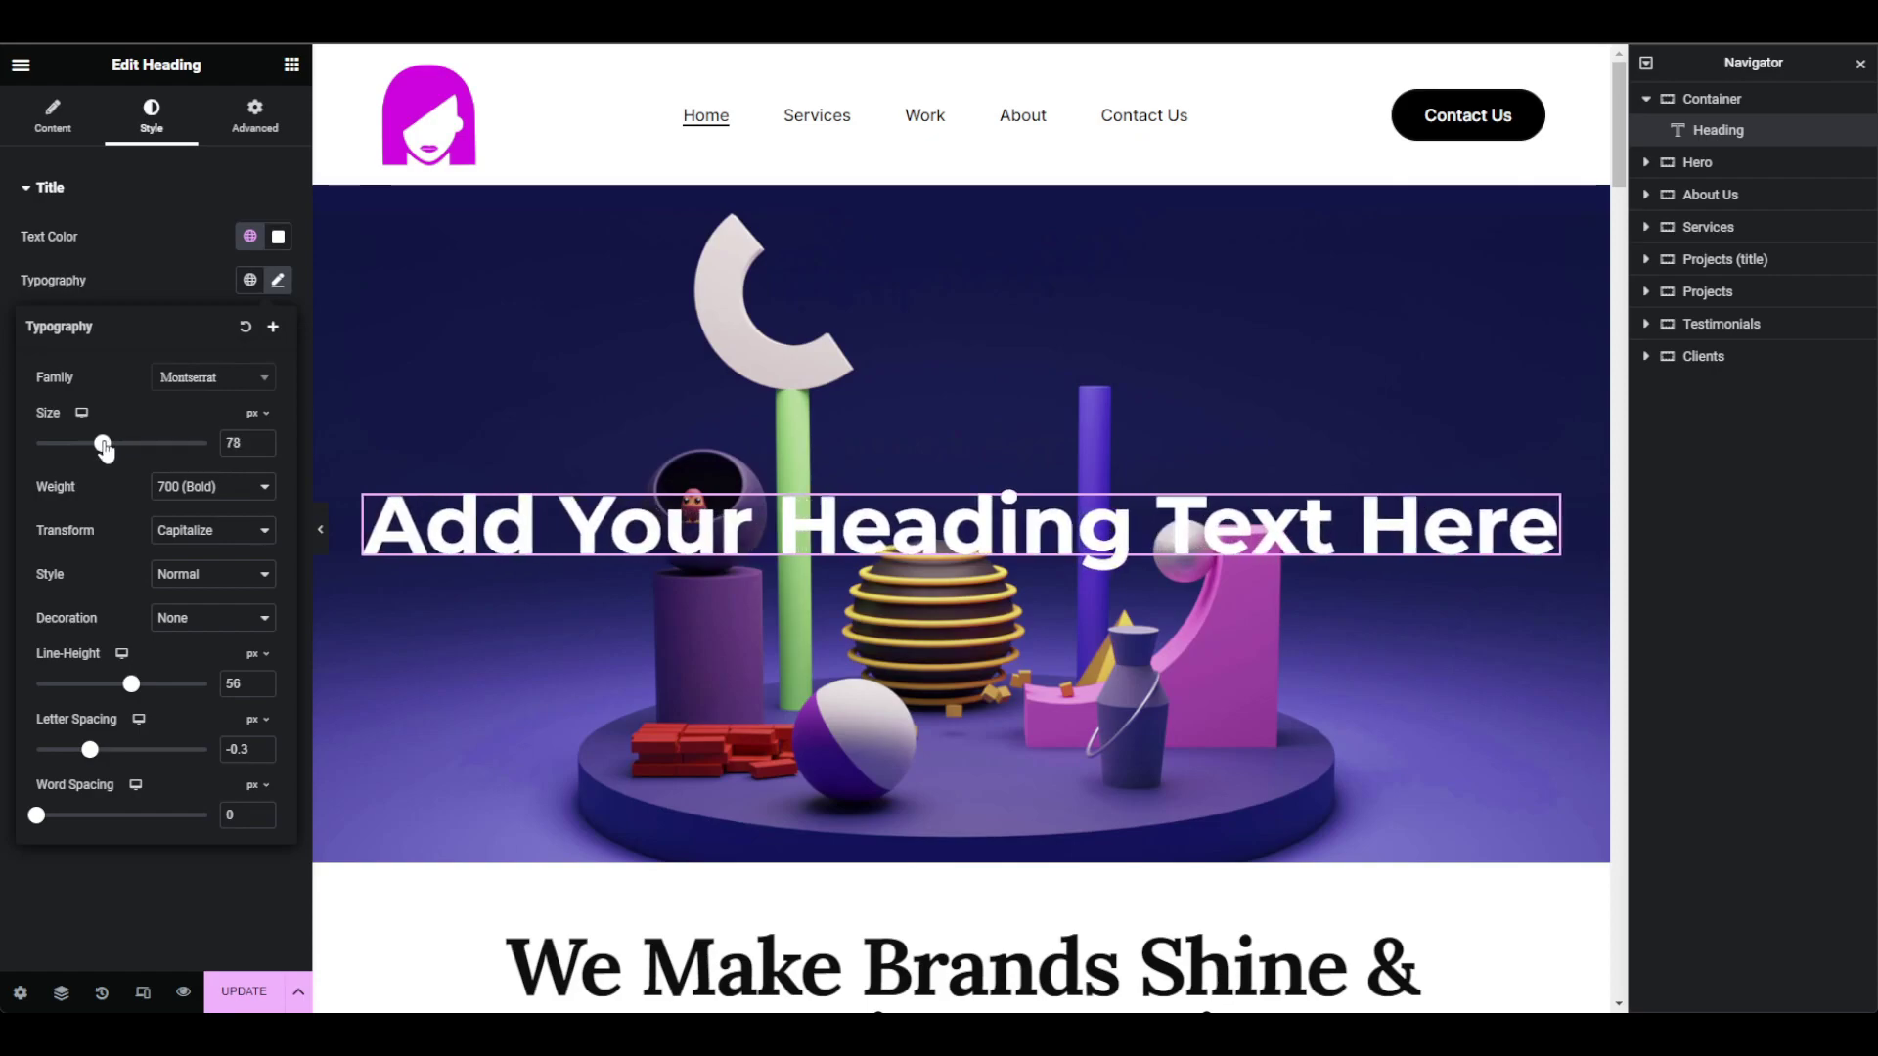
pyautogui.moveTo(104, 446); pyautogui.dragTo(122, 446)
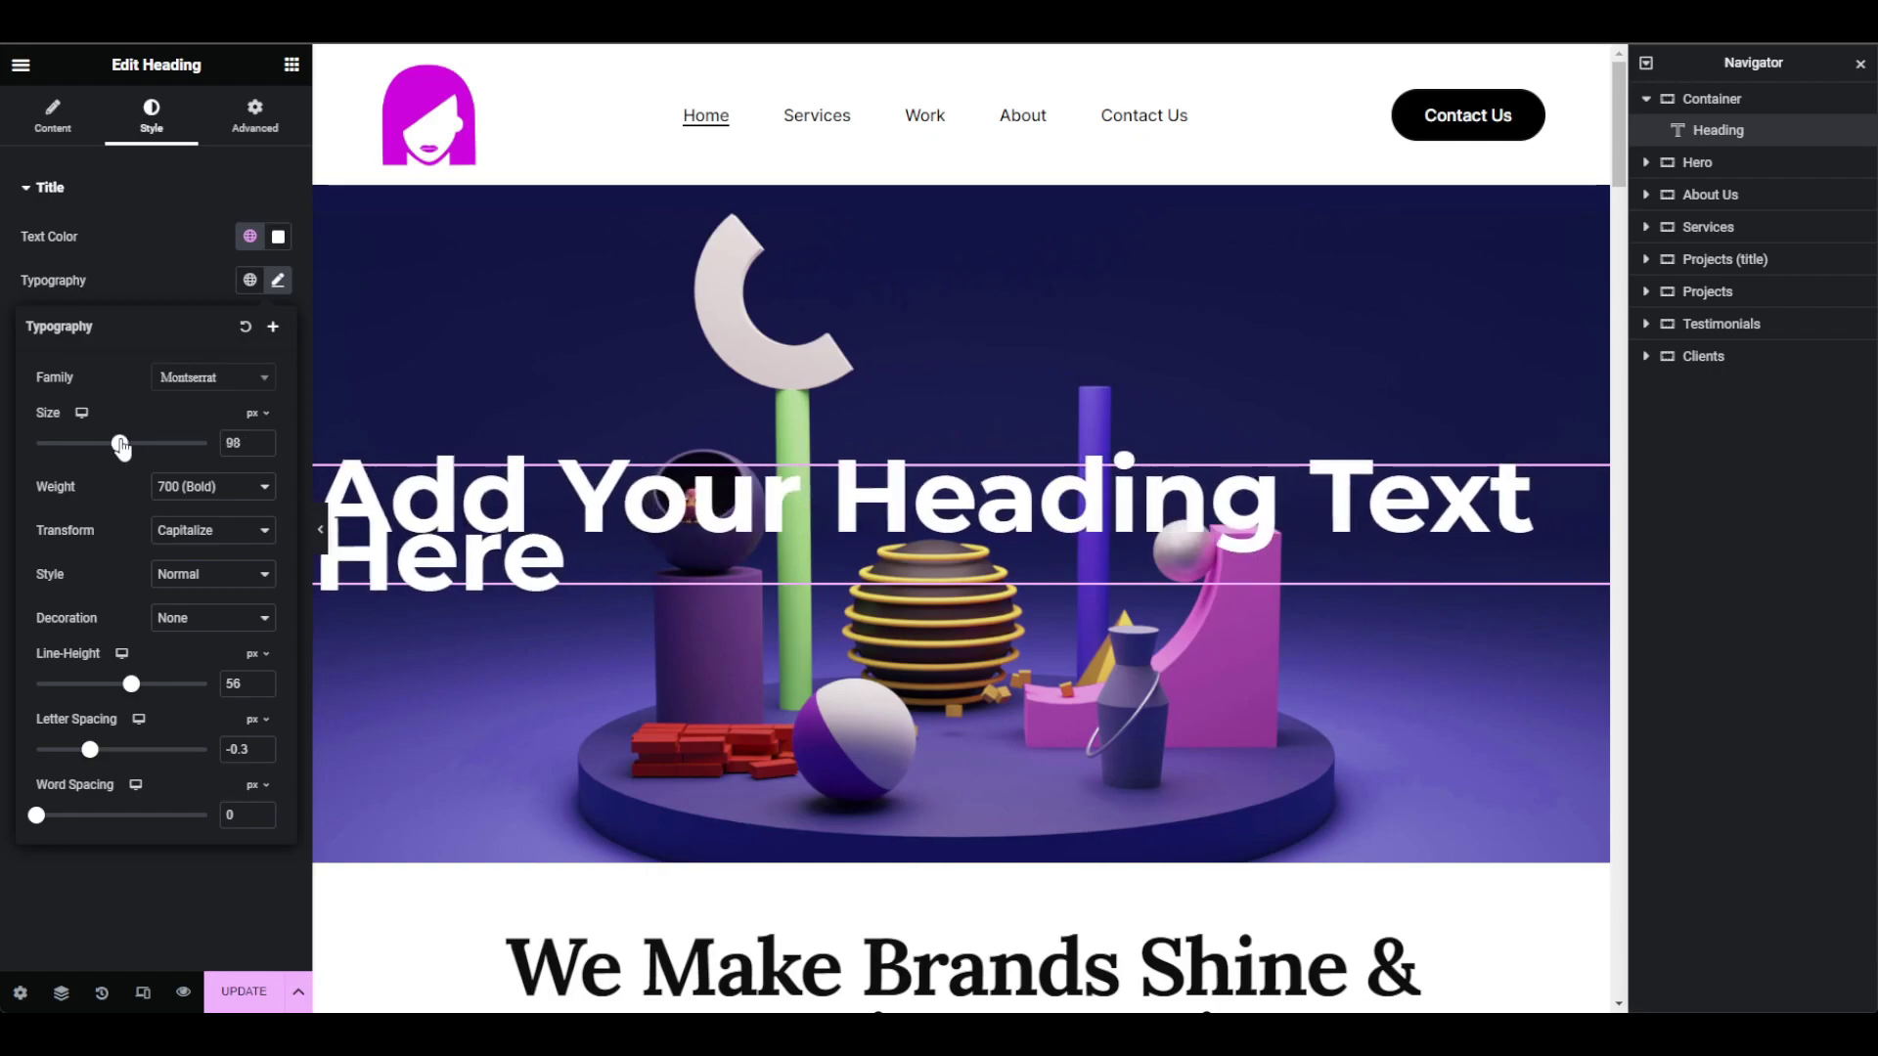
pyautogui.moveTo(122, 446); pyautogui.dragTo(157, 446)
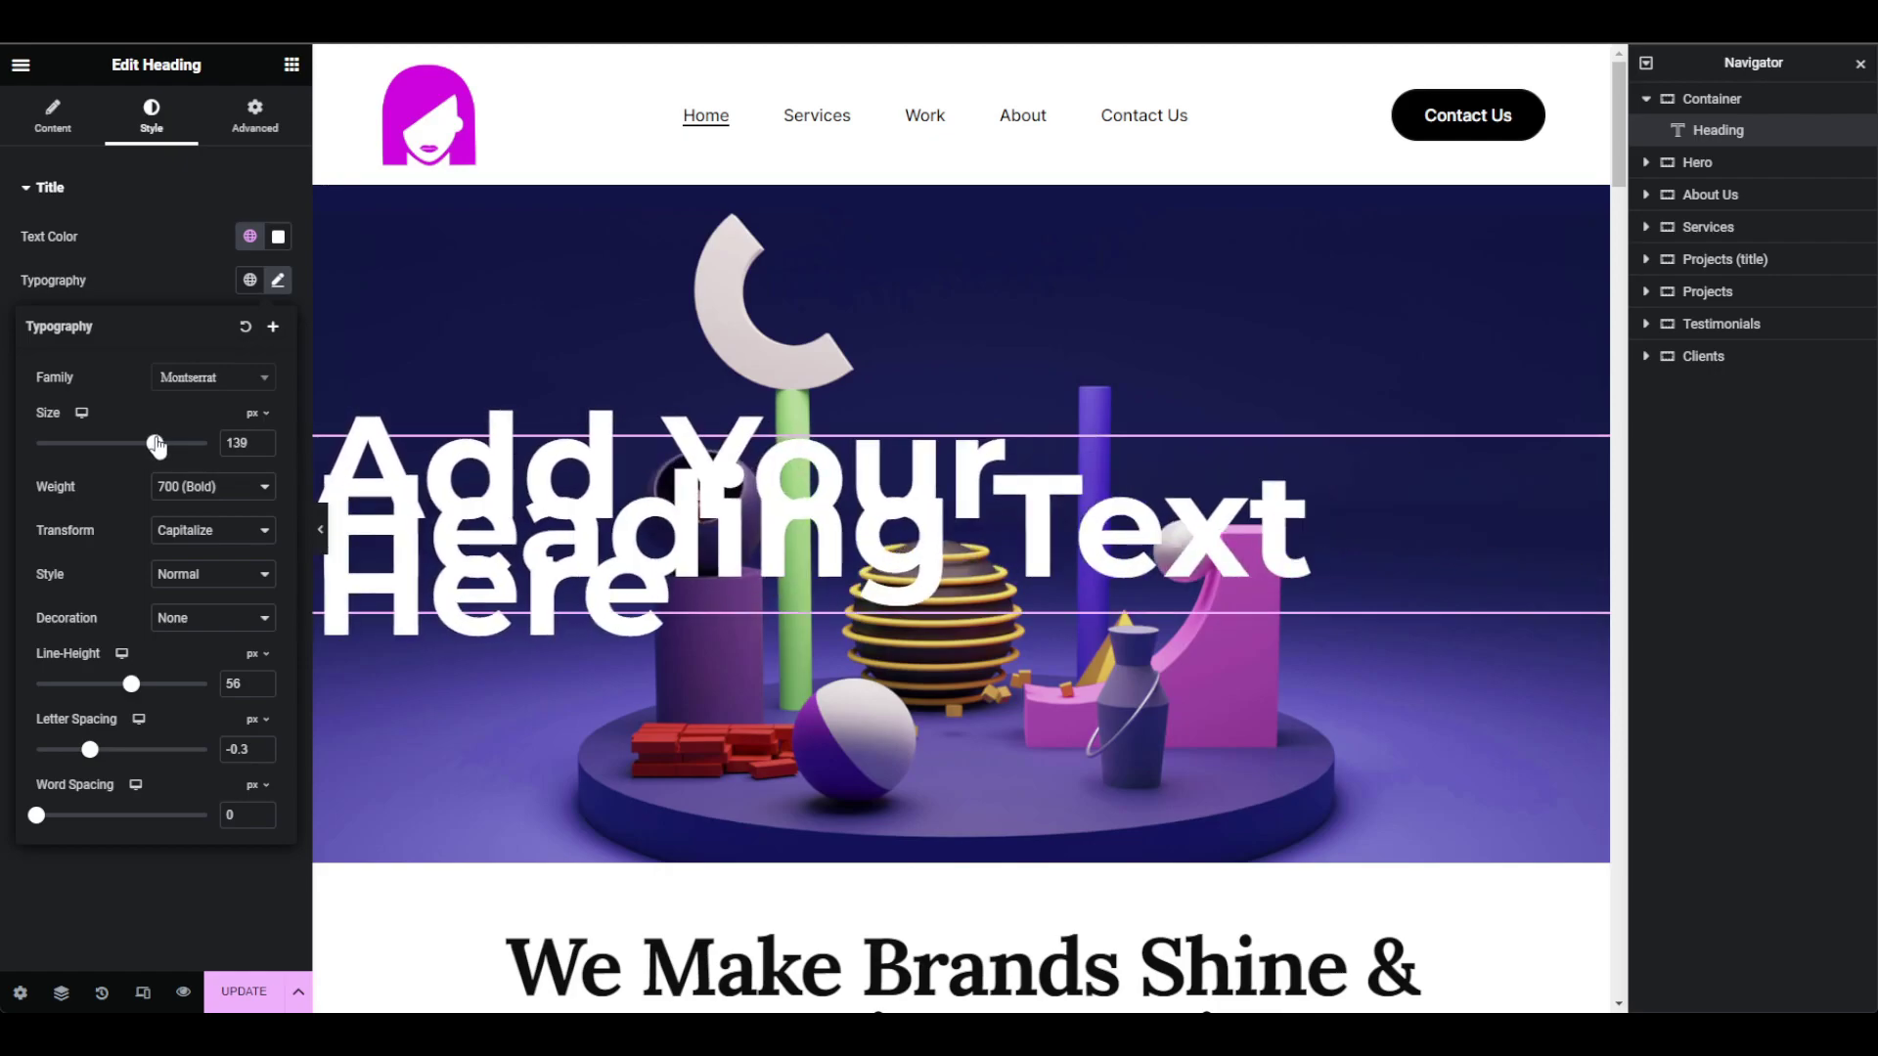
pyautogui.click(262, 438)
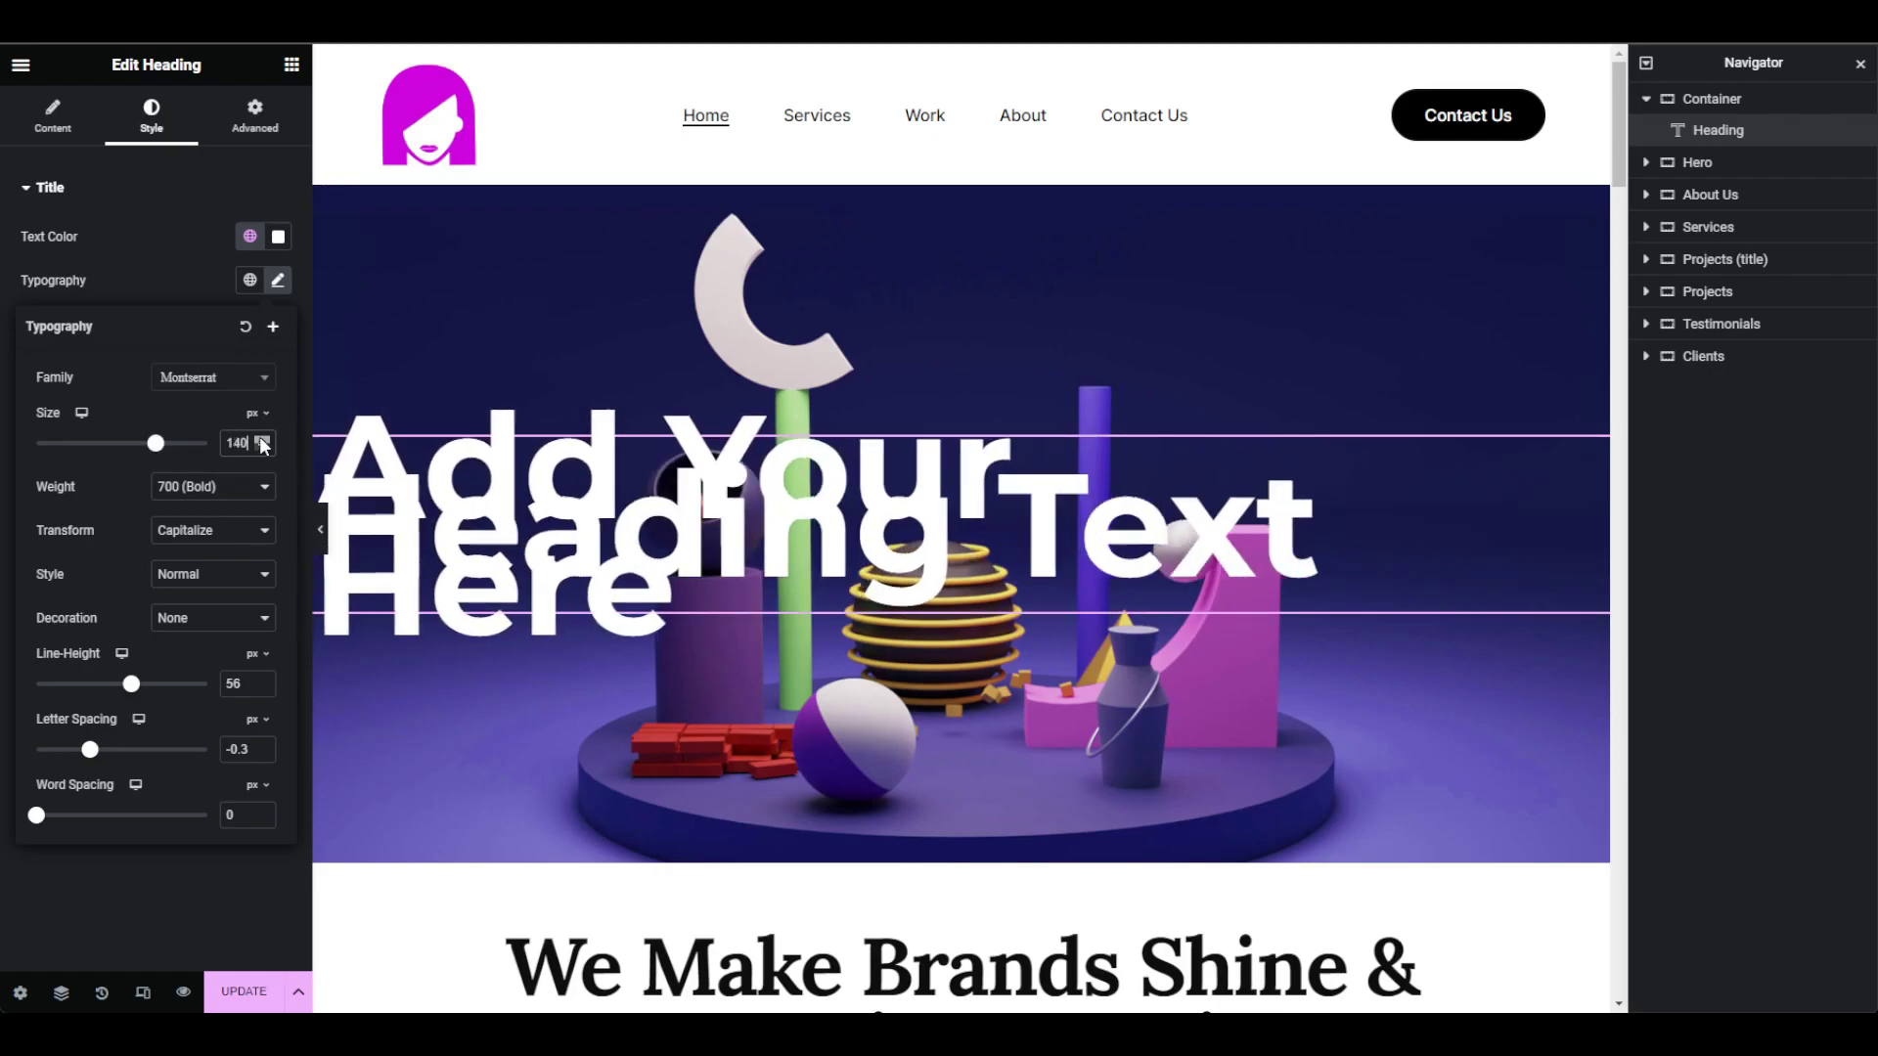
pyautogui.click(258, 653)
pyautogui.click(252, 685)
pyautogui.write('1')
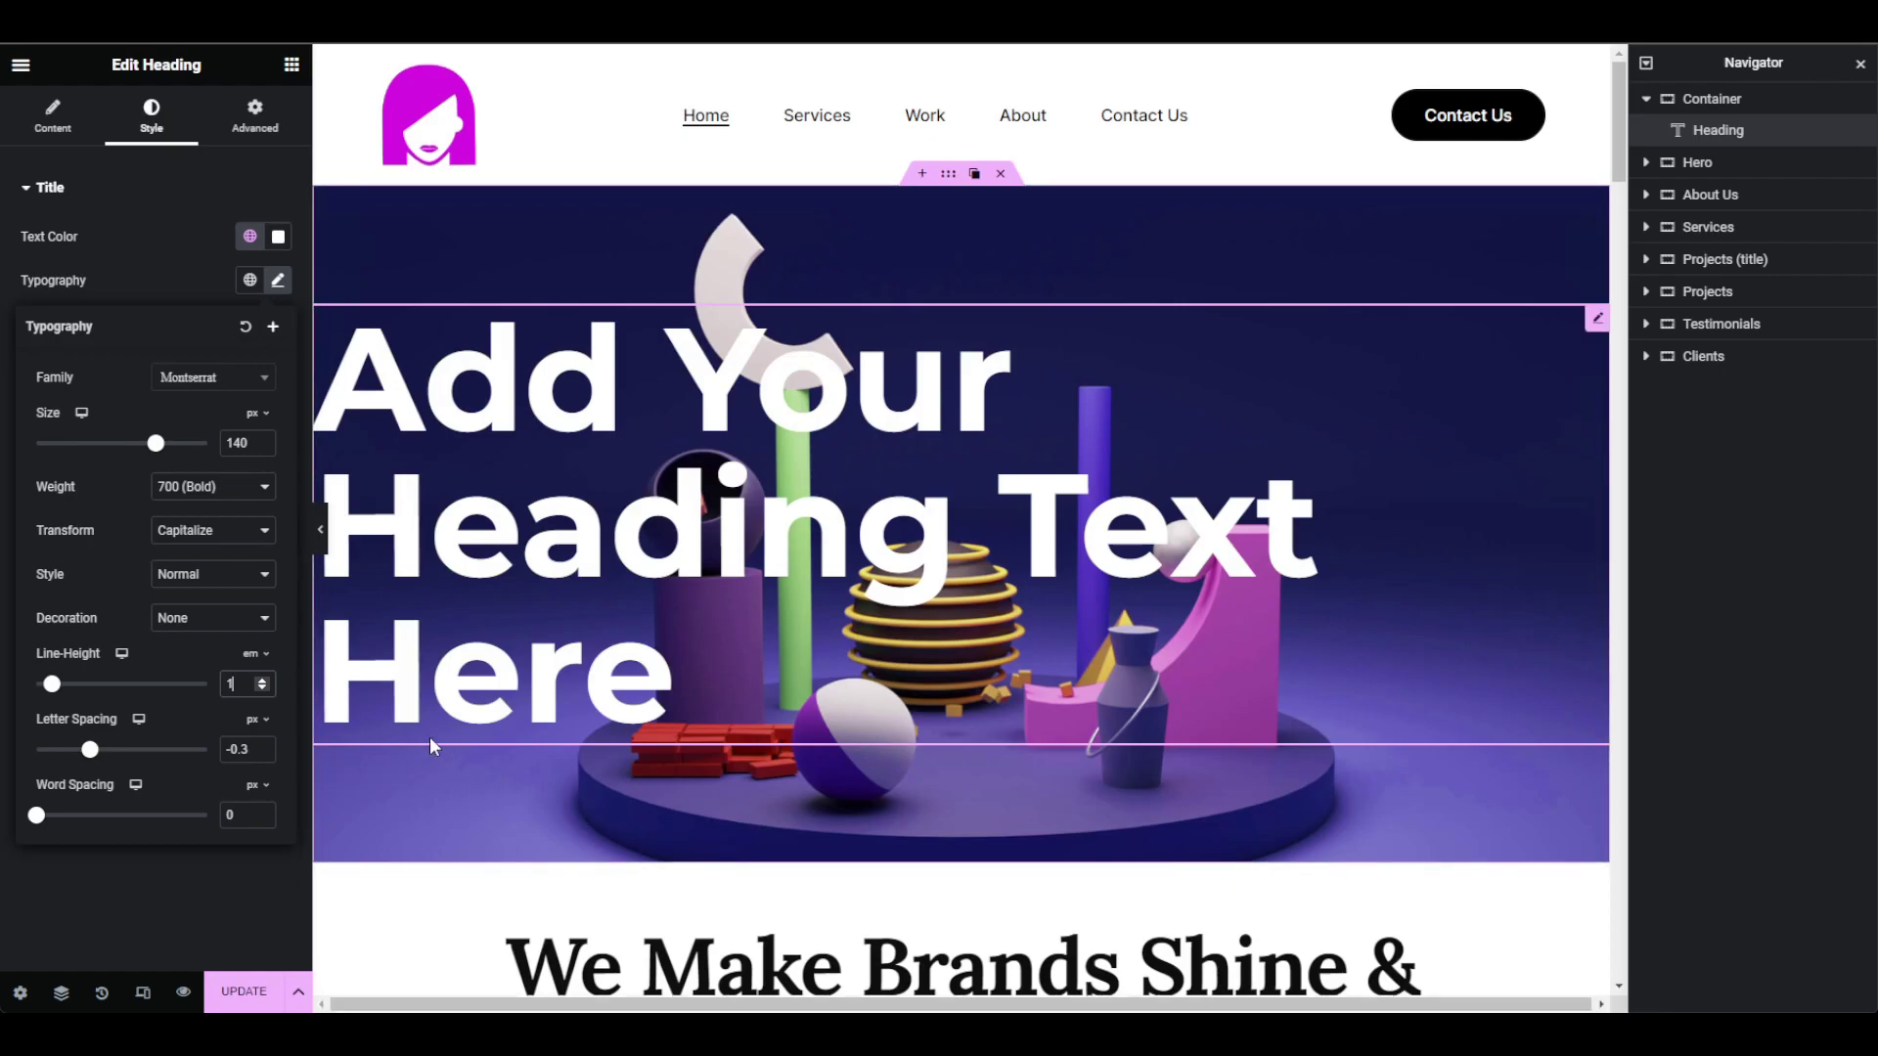
# Step: Set the heading's Blend Mode to Difference
pyautogui.click(150, 272)
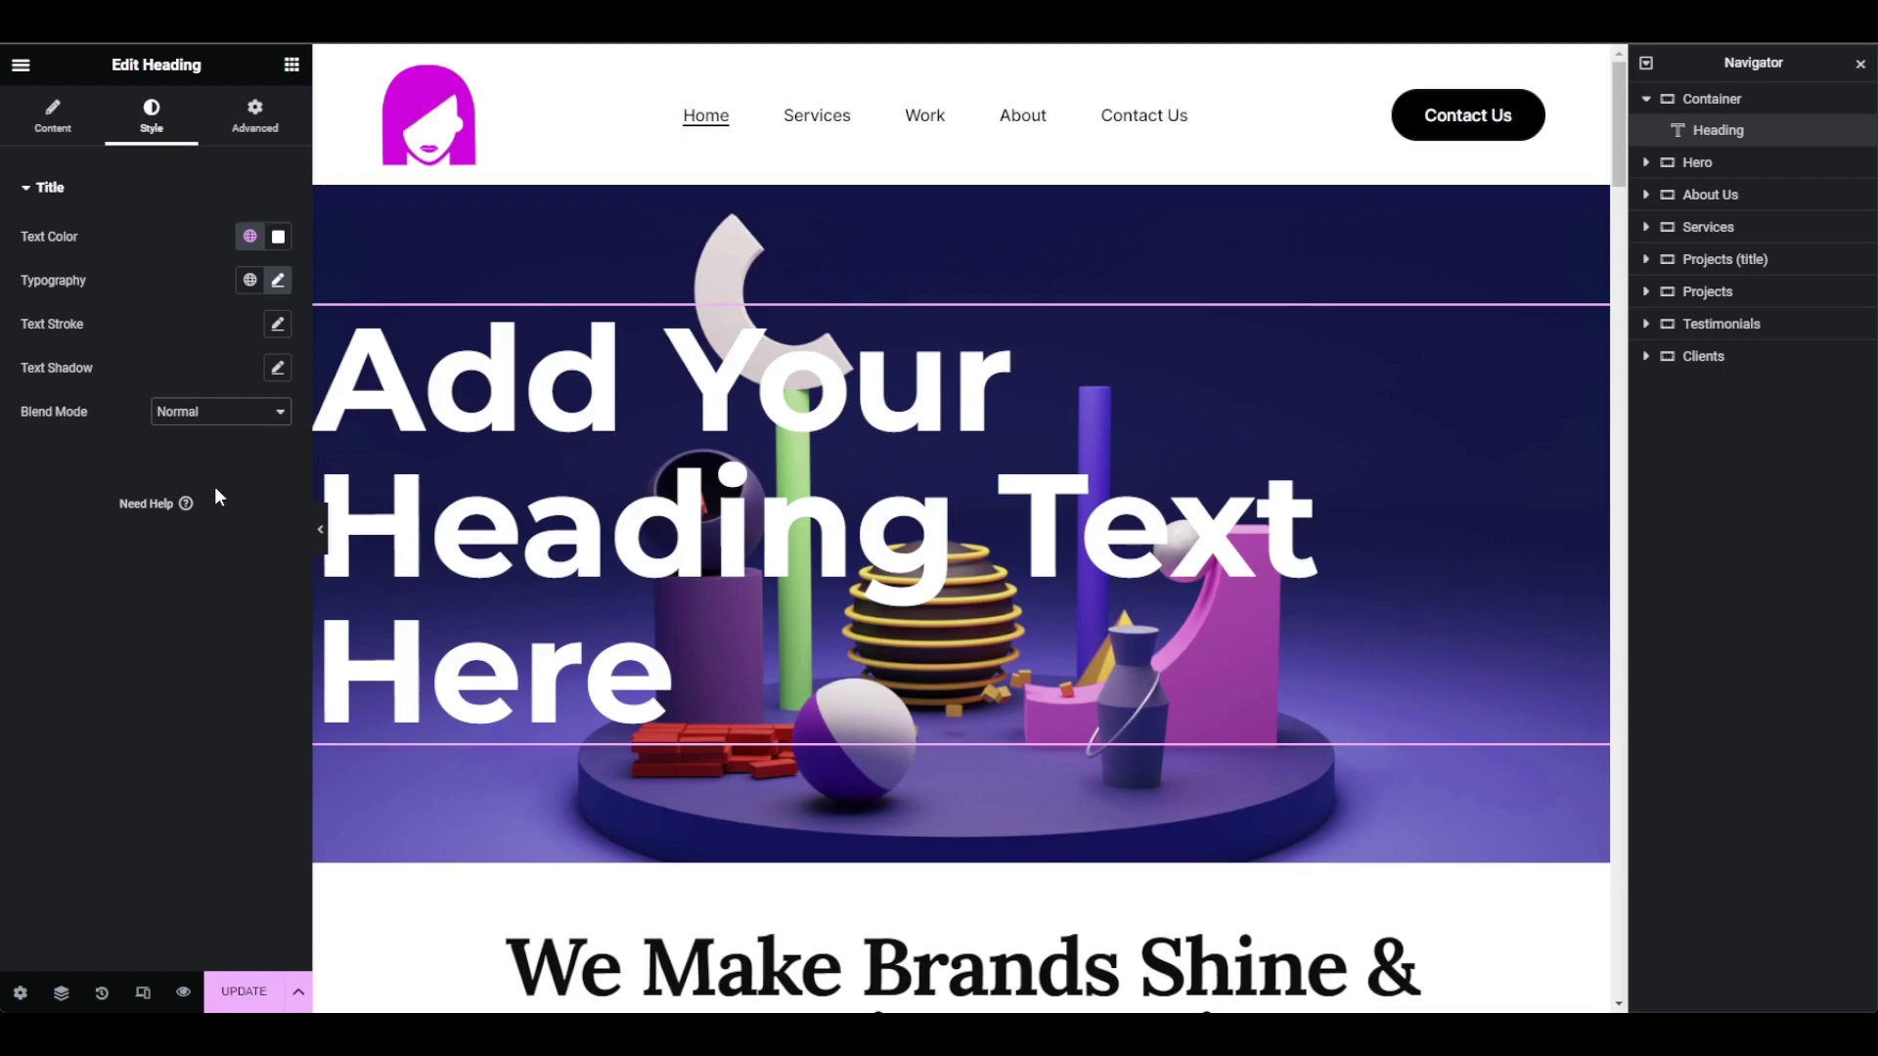
pyautogui.click(207, 578)
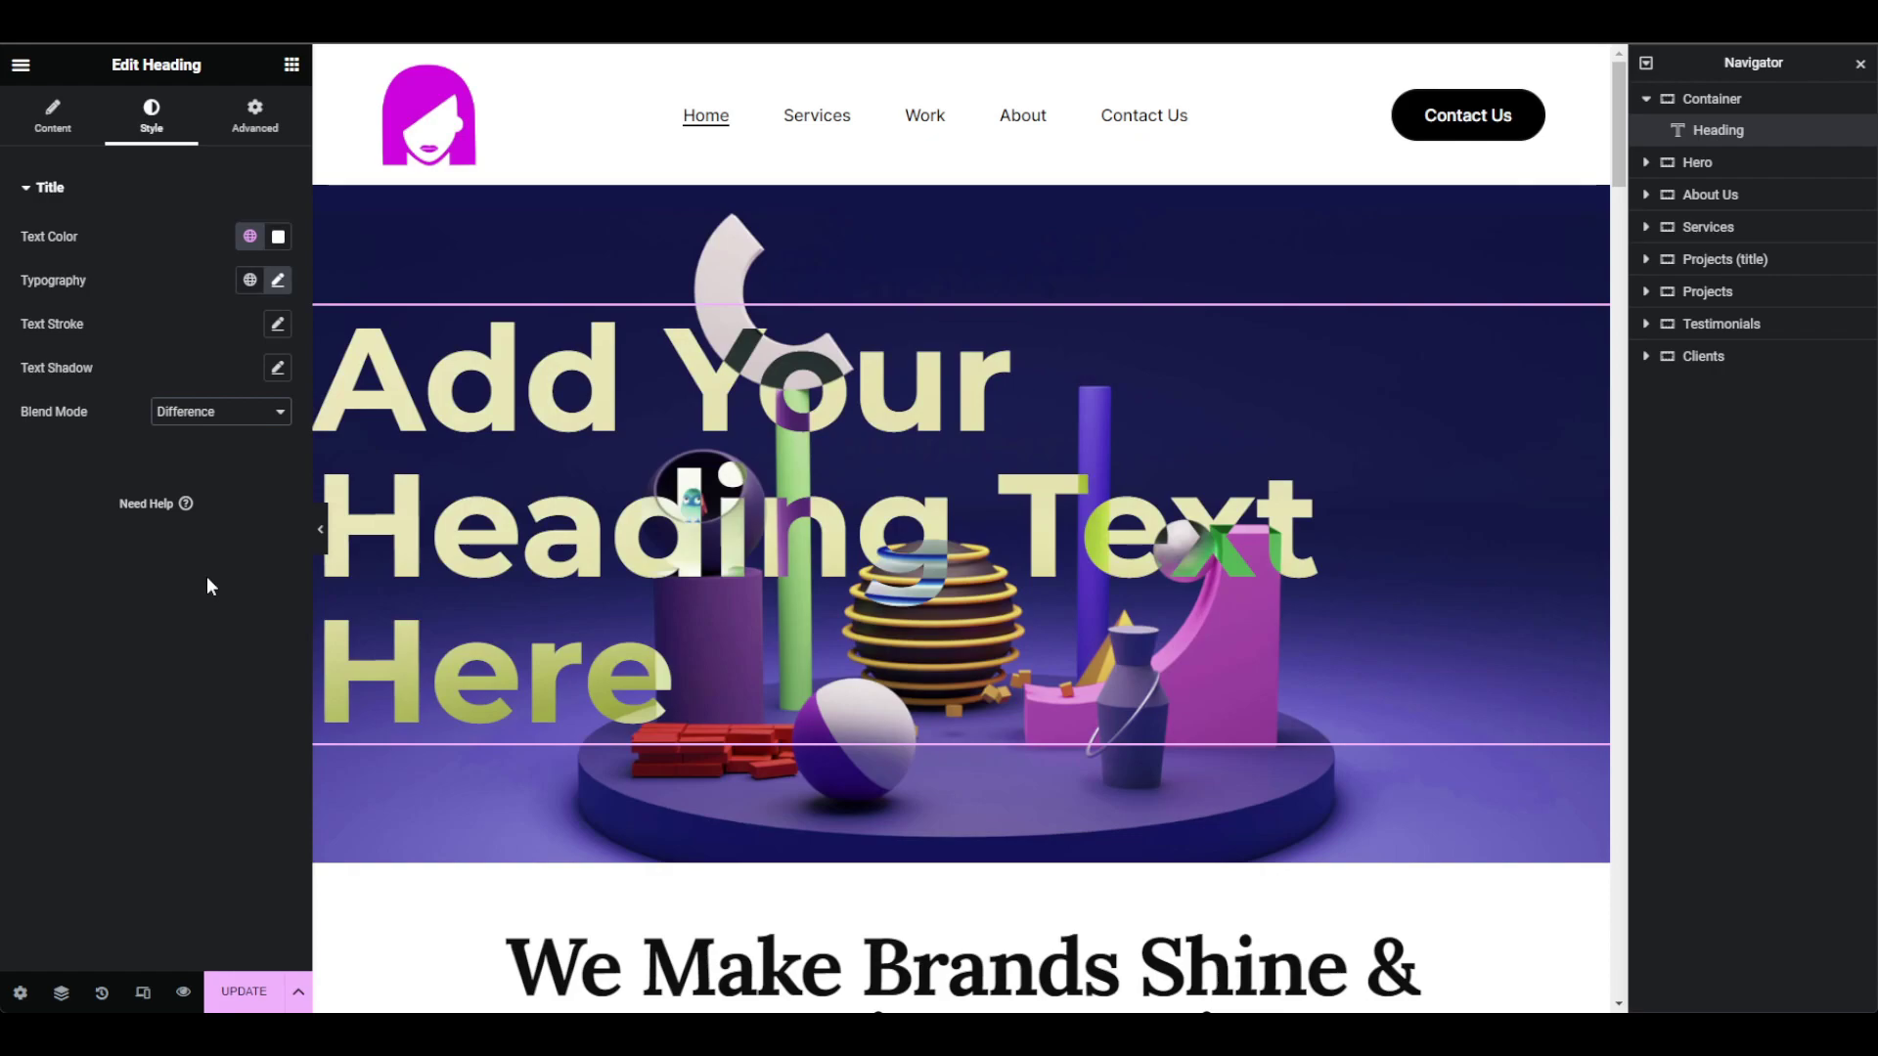
pyautogui.scroll(-2, 1151, 577)
pyautogui.scroll(2, 1151, 577)
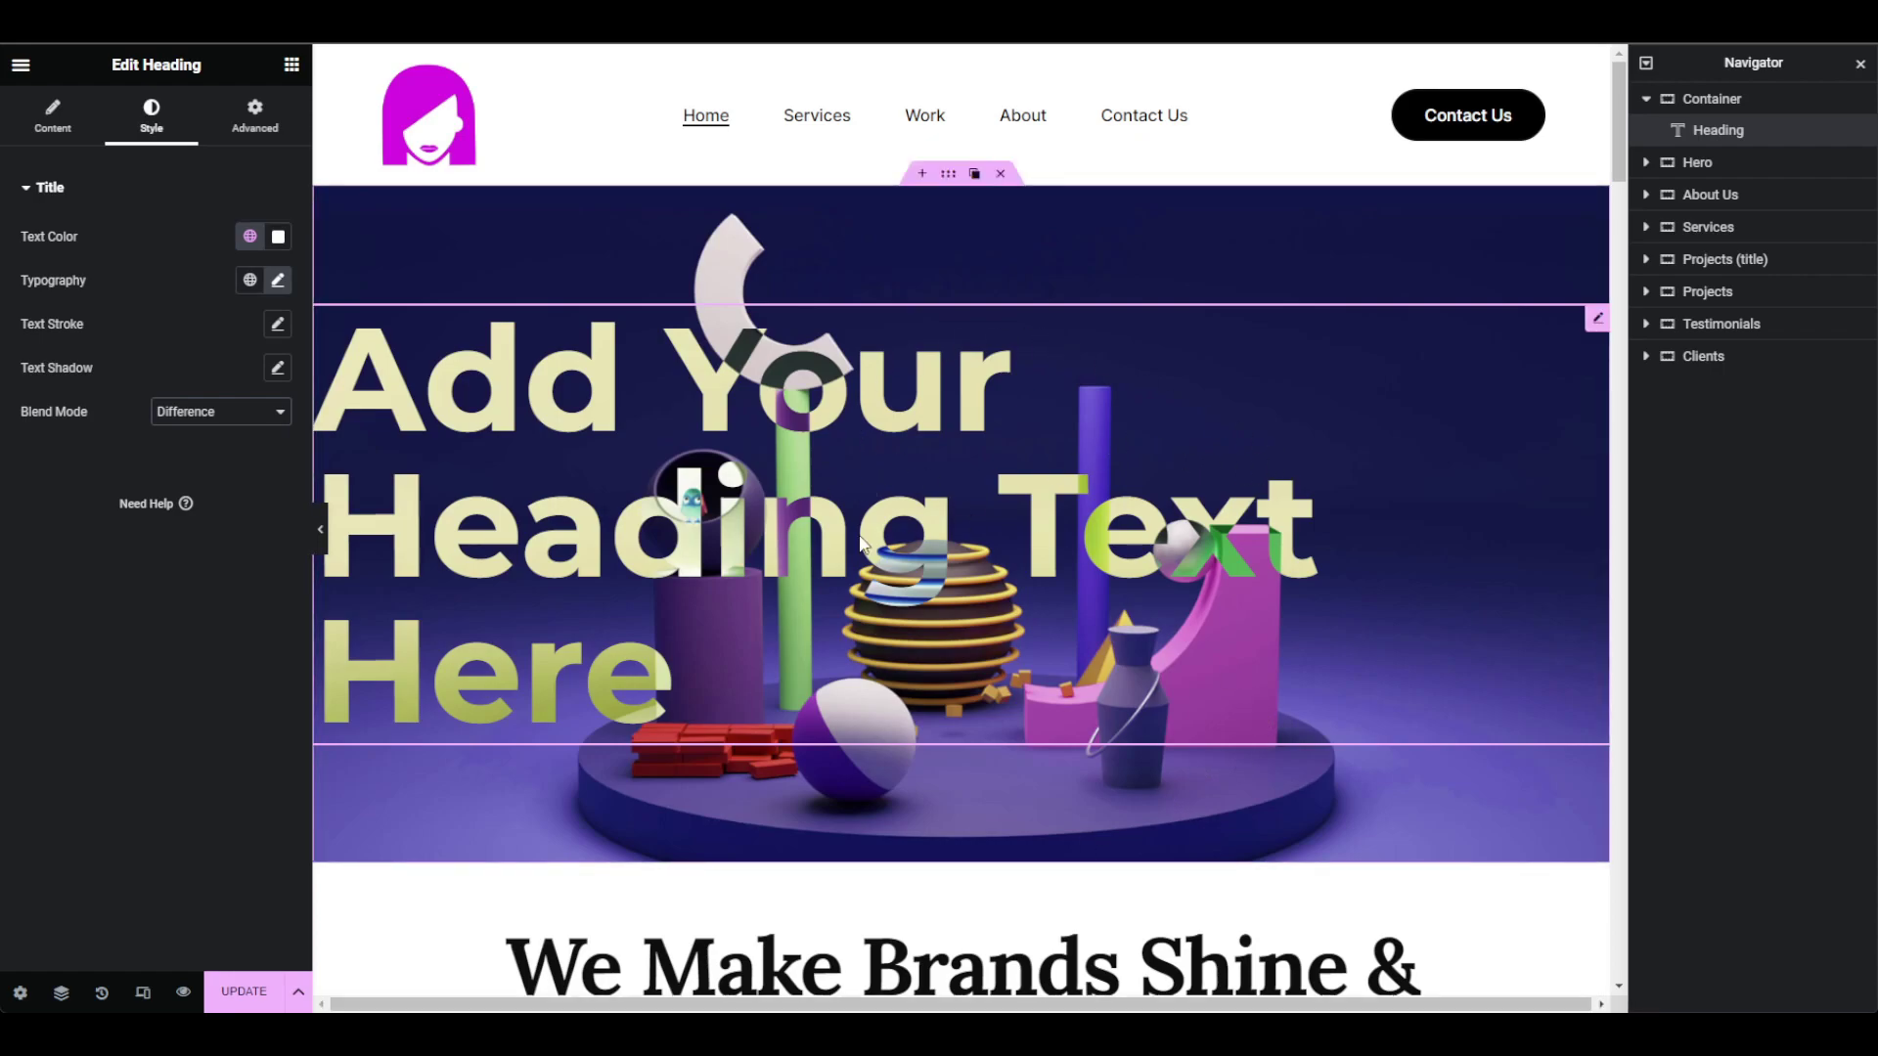
# Step: Select the hero container to change its background attachment
pyautogui.click(915, 802)
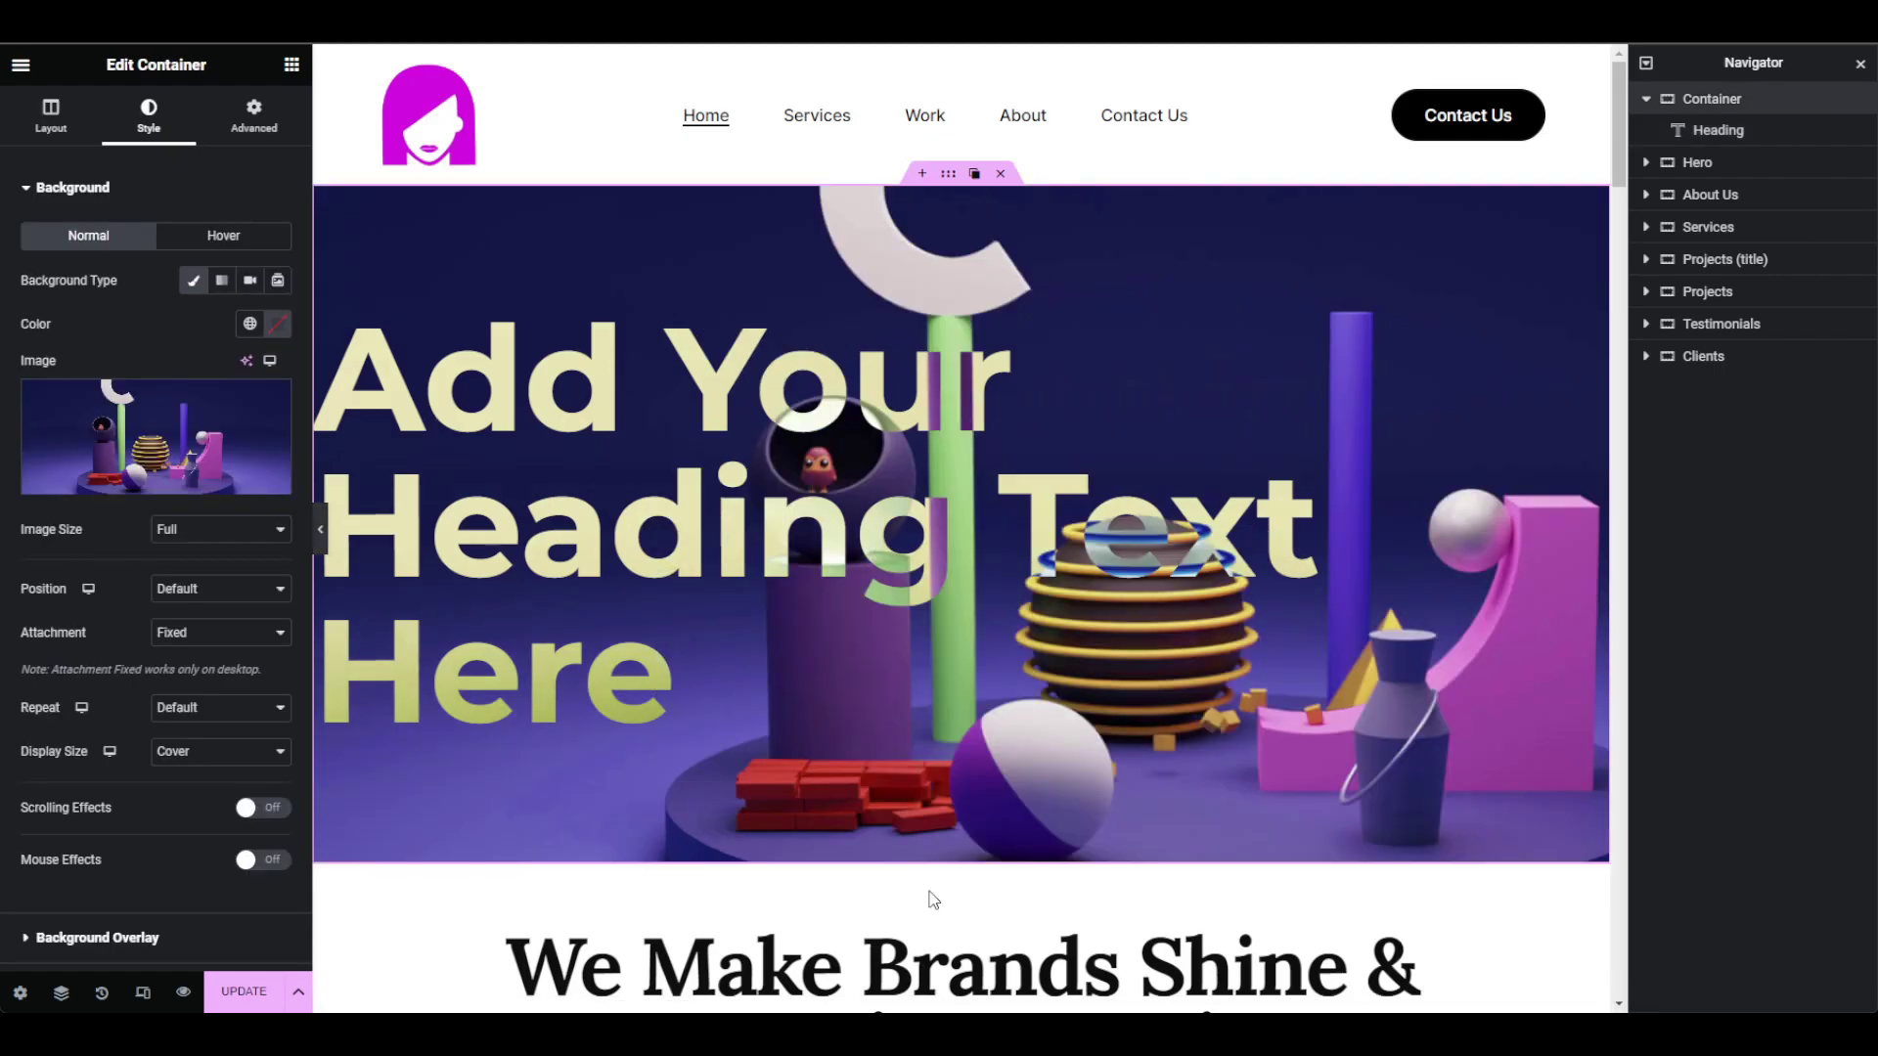